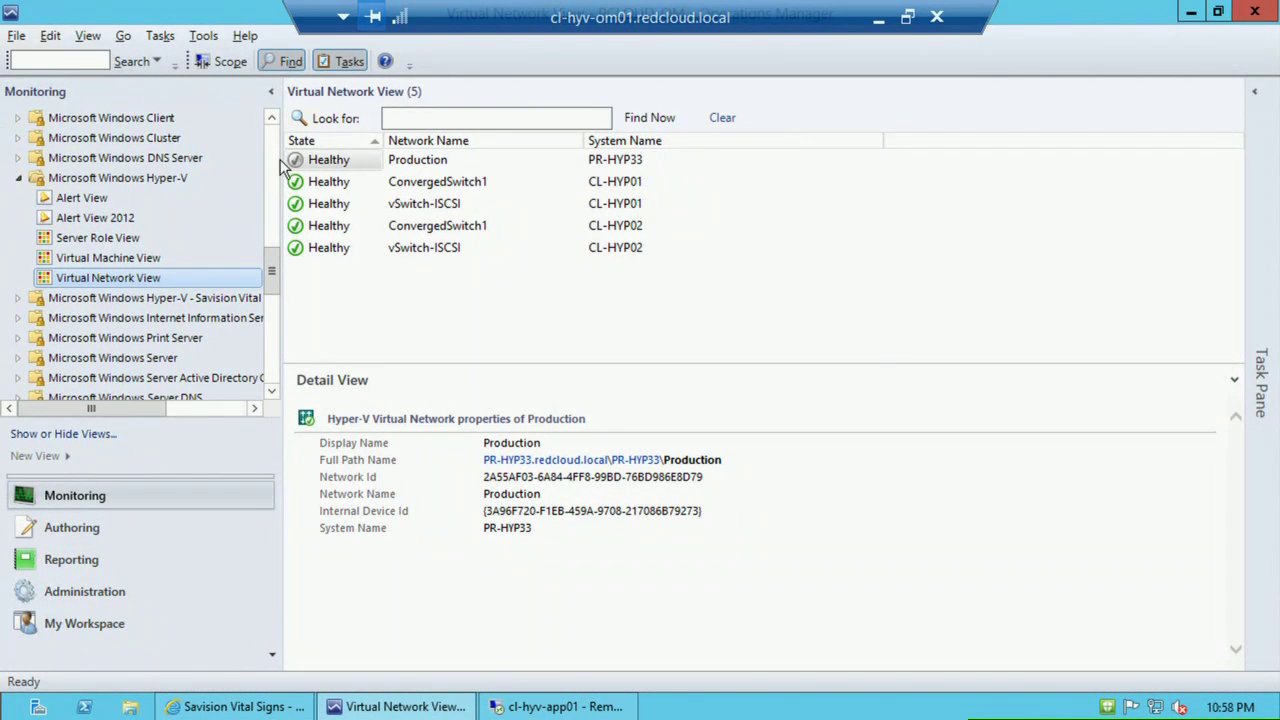
# - Open the Hyper-V 2012 CPU Performance view under Hyper-V Performance in the monitoring tree
pyautogui.scroll(4, 277, 160)
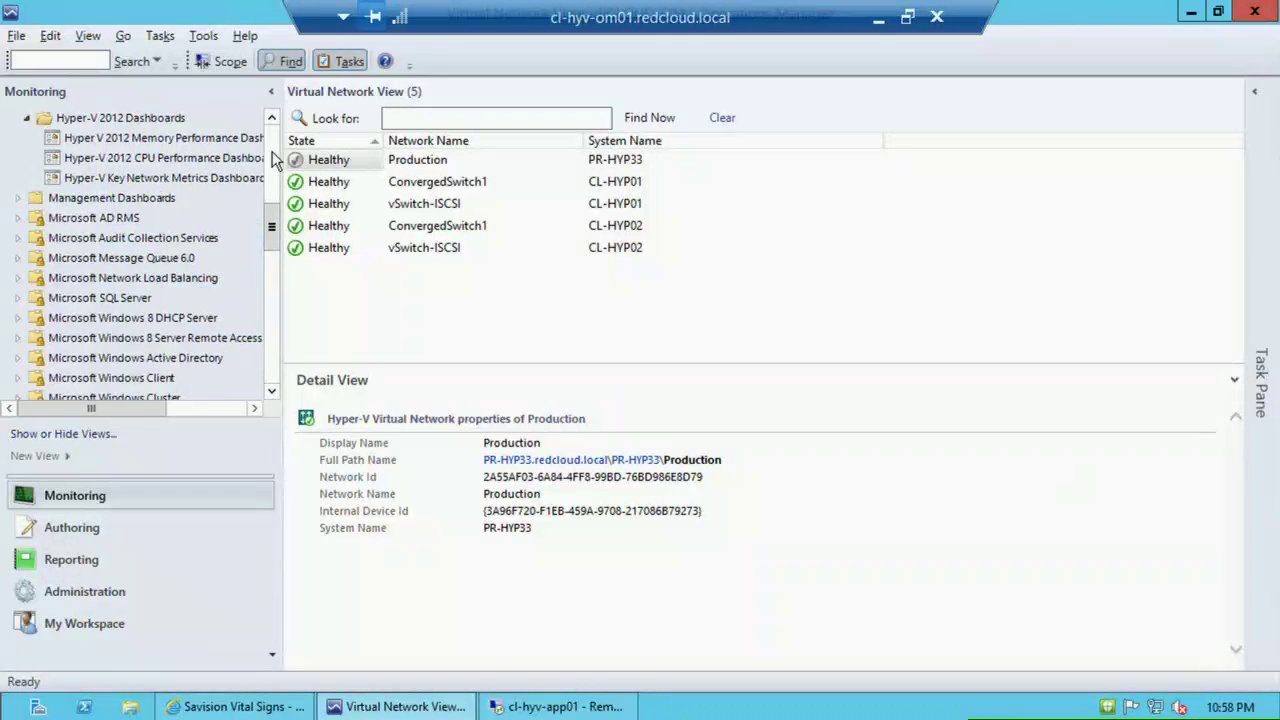
pyautogui.scroll(4, 277, 160)
pyautogui.click(203, 240)
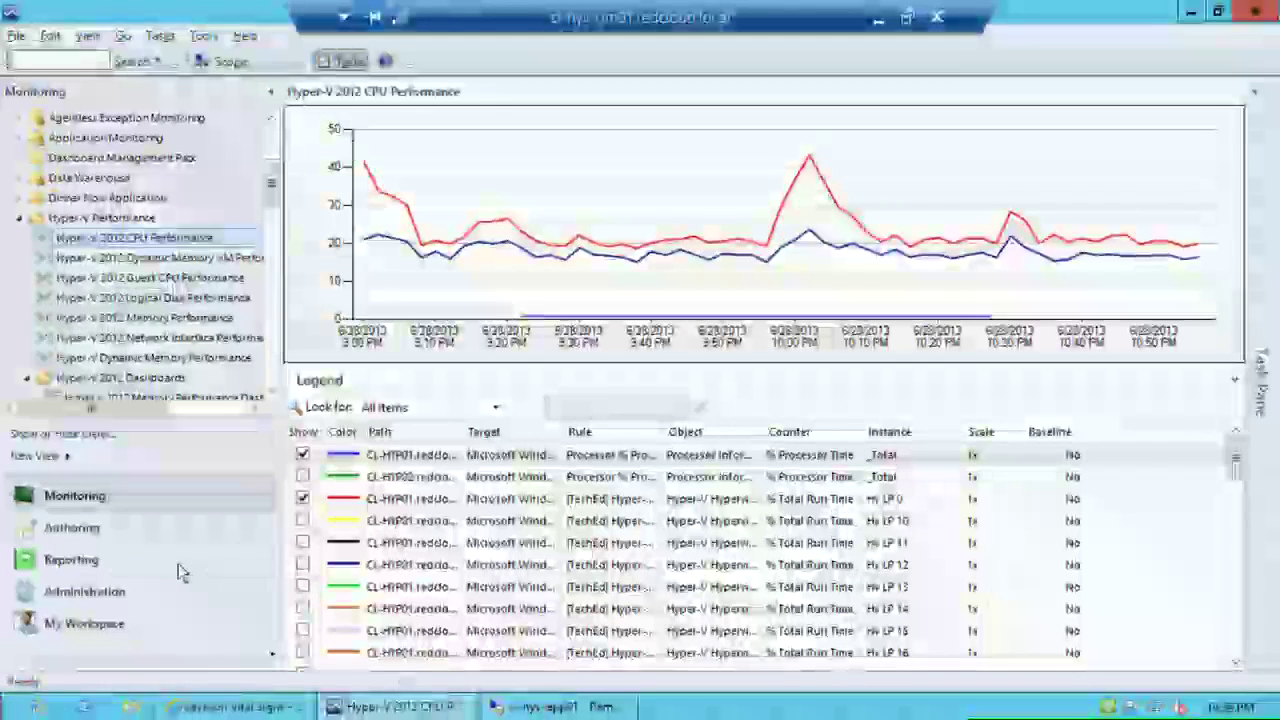
# - Search the authoring groups for "hyper" and view the details of the Windows Server 2012 Hyper-V Computers group
pyautogui.click(135, 592)
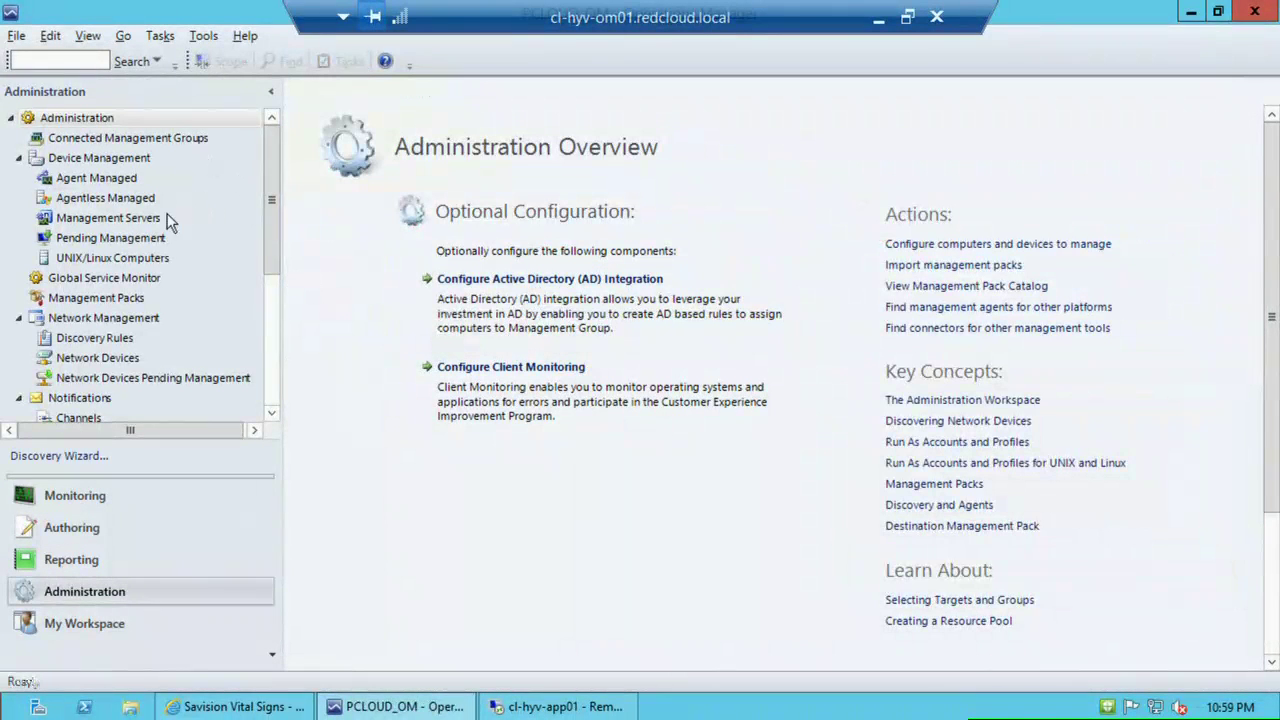
pyautogui.click(105, 530)
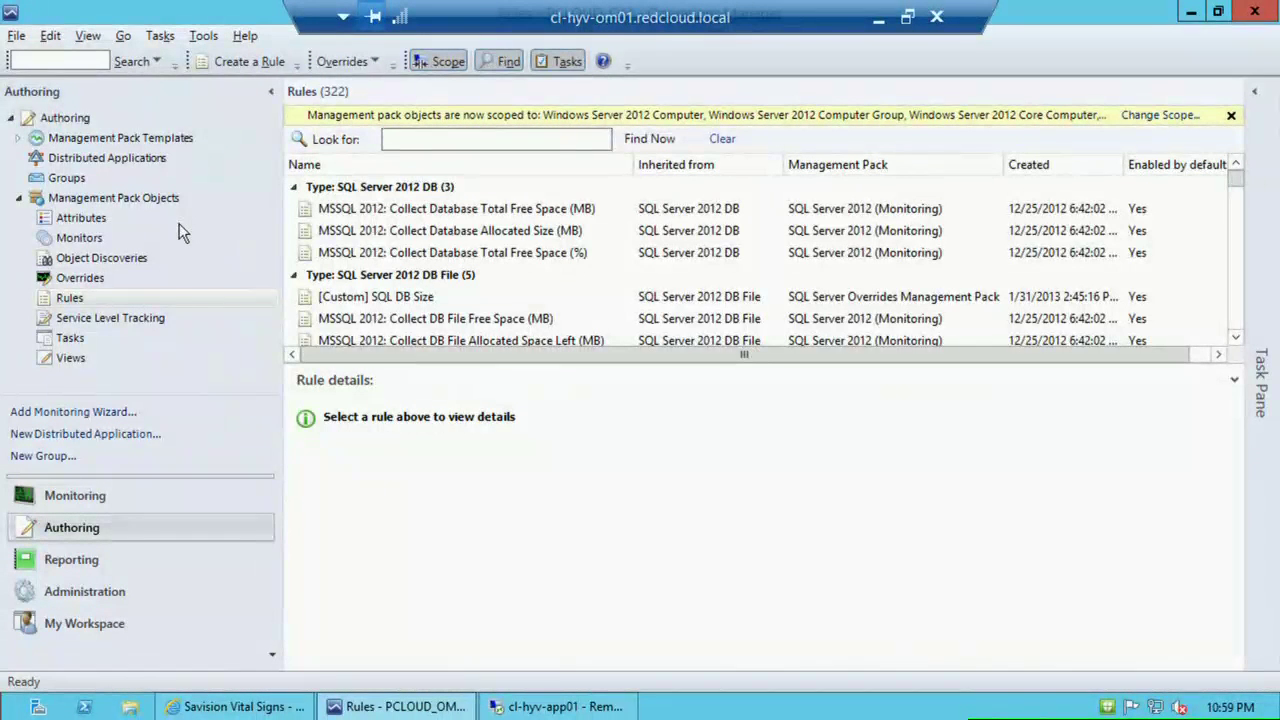
pyautogui.click(62, 180)
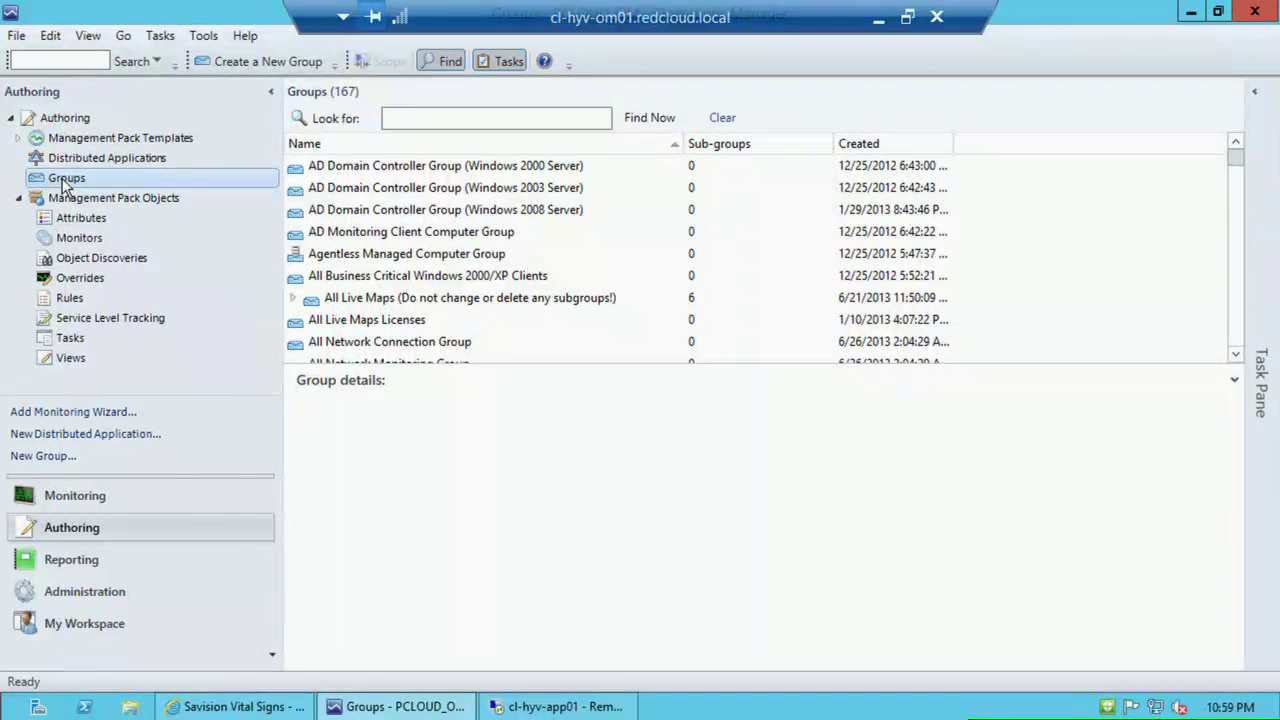
pyautogui.click(579, 120)
pyautogui.write('hyper')
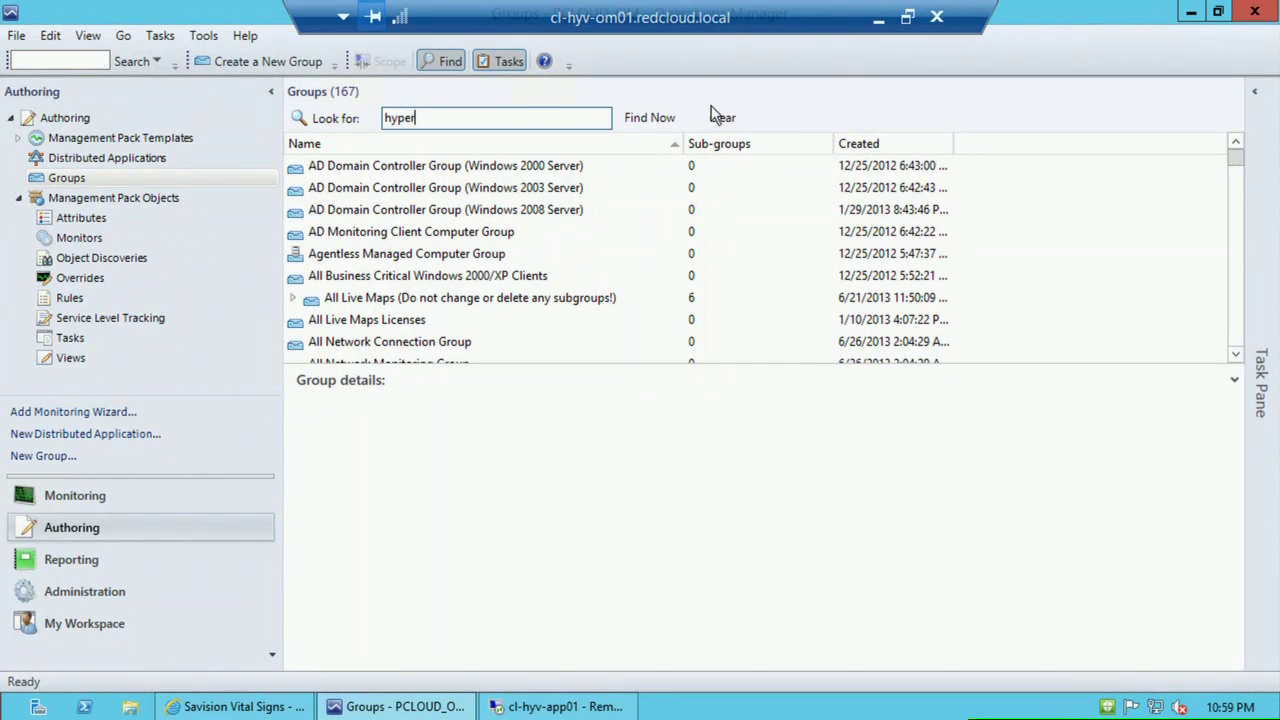
pyautogui.click(669, 119)
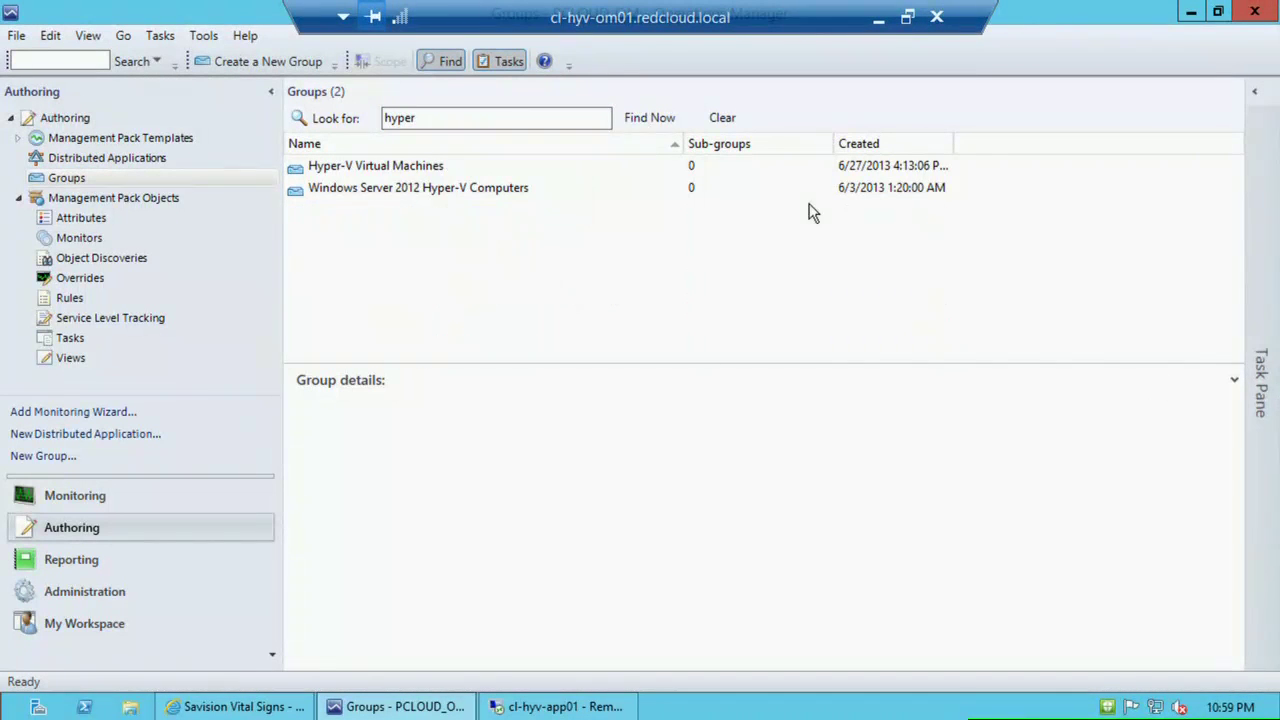
pyautogui.click(523, 192)
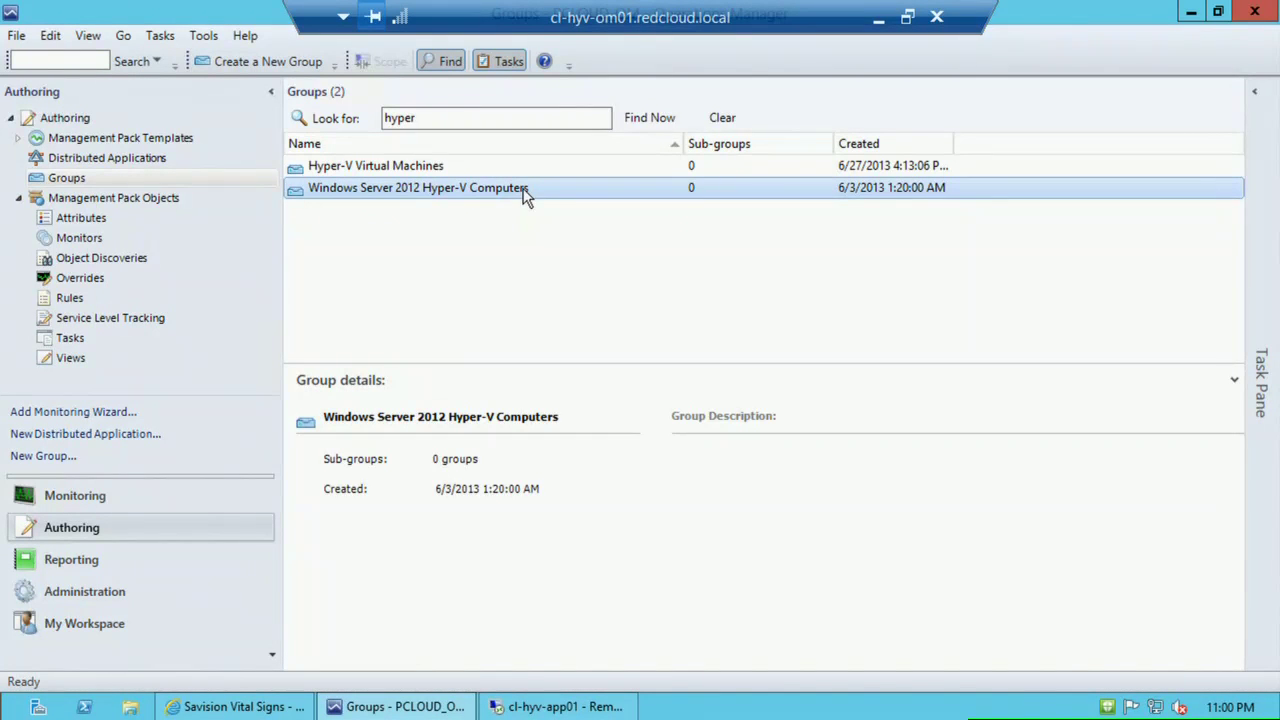
# - Start a new performance-based Windows Performance collection rule with Windows Server 2012 Hyper-V as the destination management pack
pyautogui.click(70, 299)
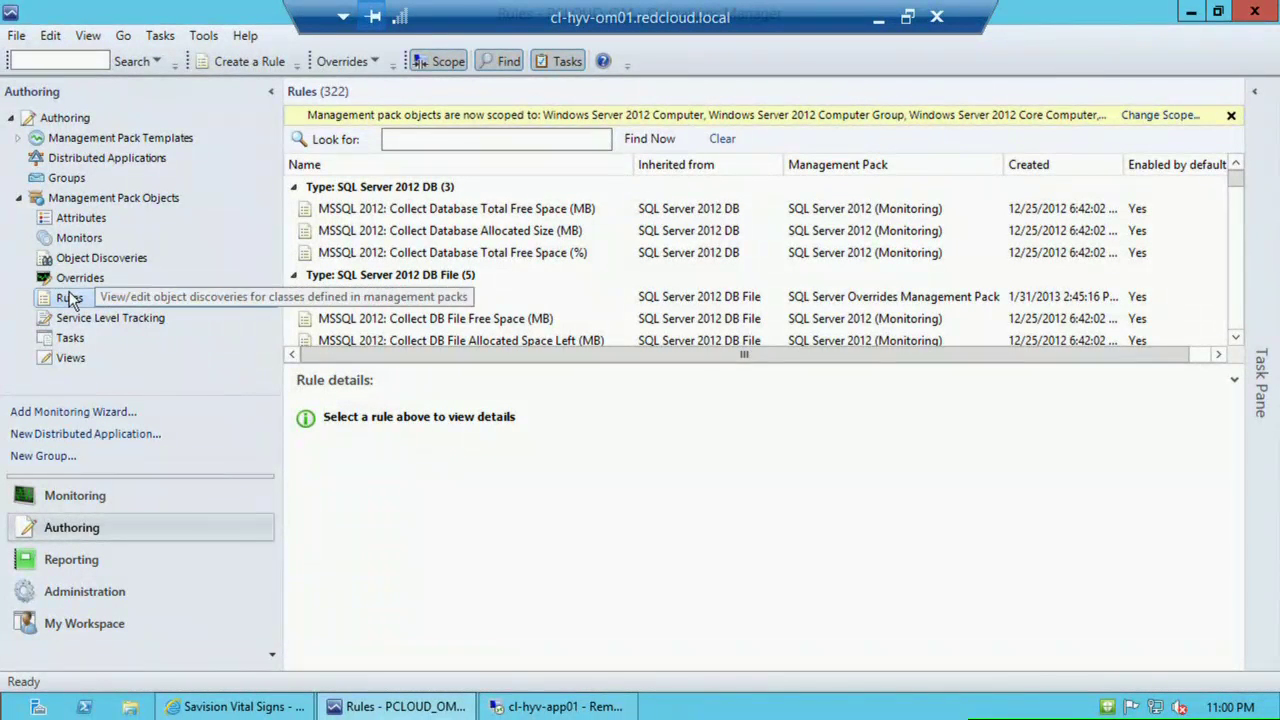
pyautogui.rightClick(85, 300)
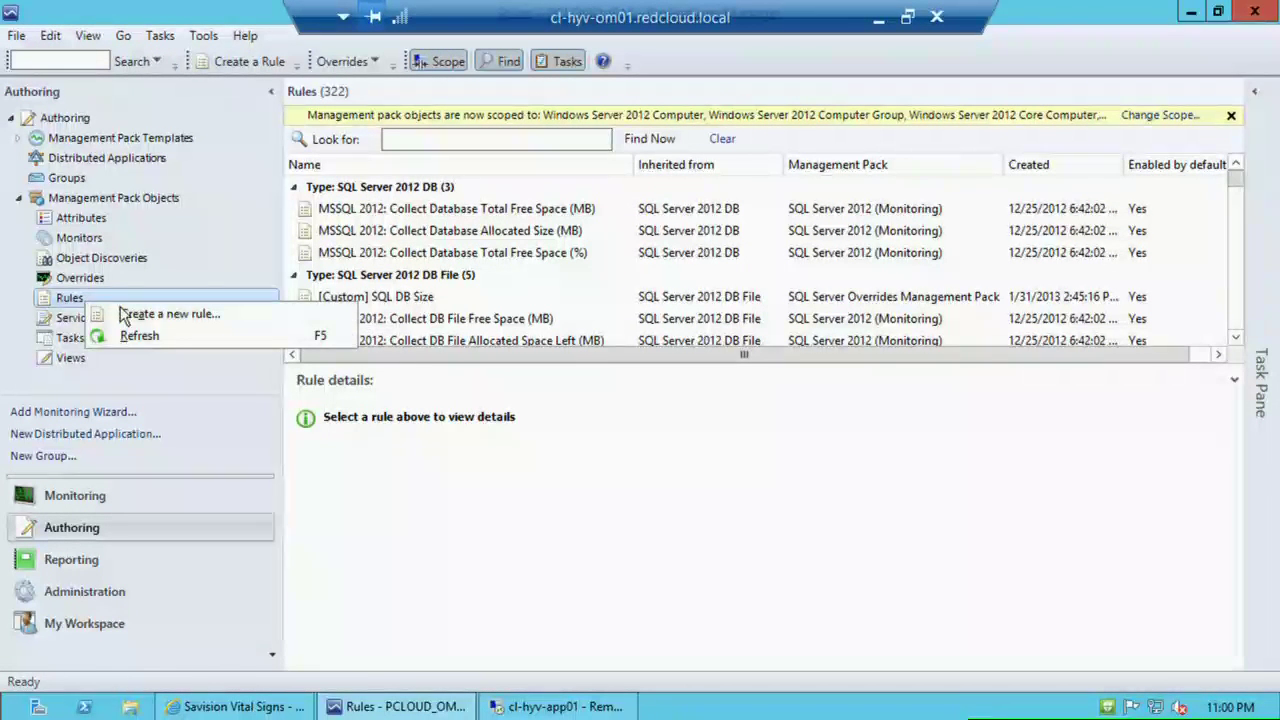
pyautogui.click(181, 318)
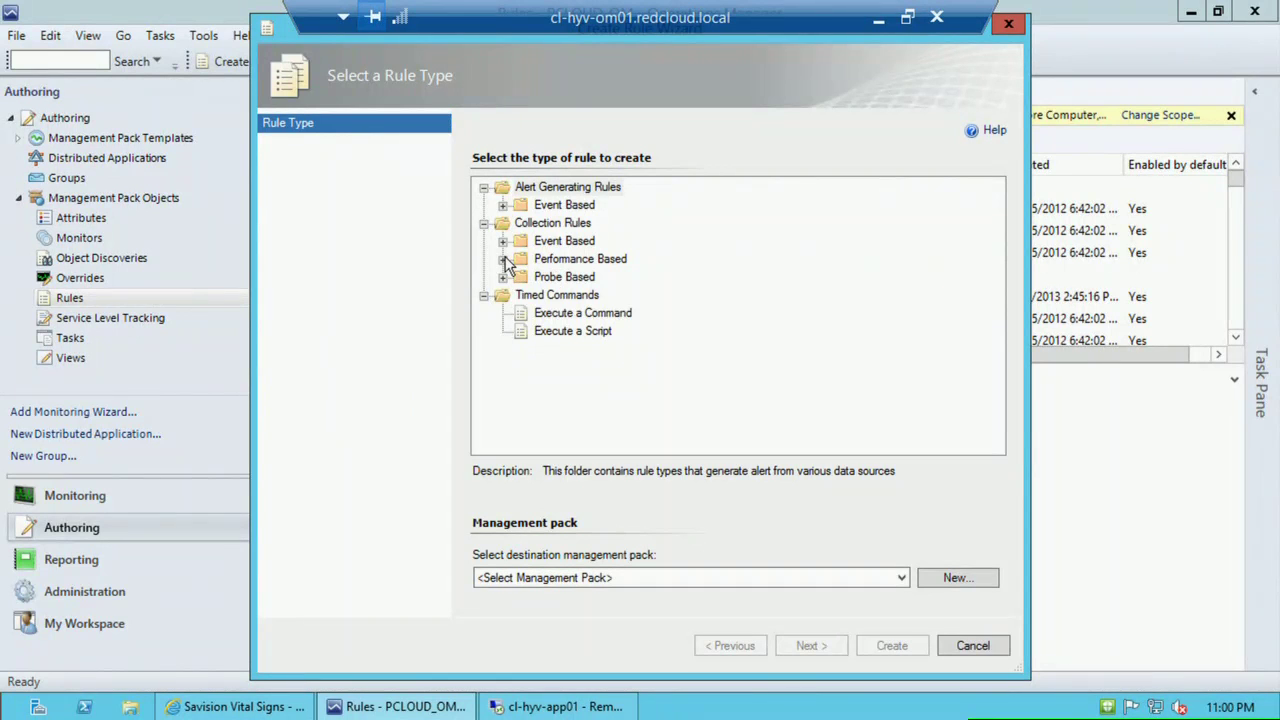
pyautogui.click(504, 260)
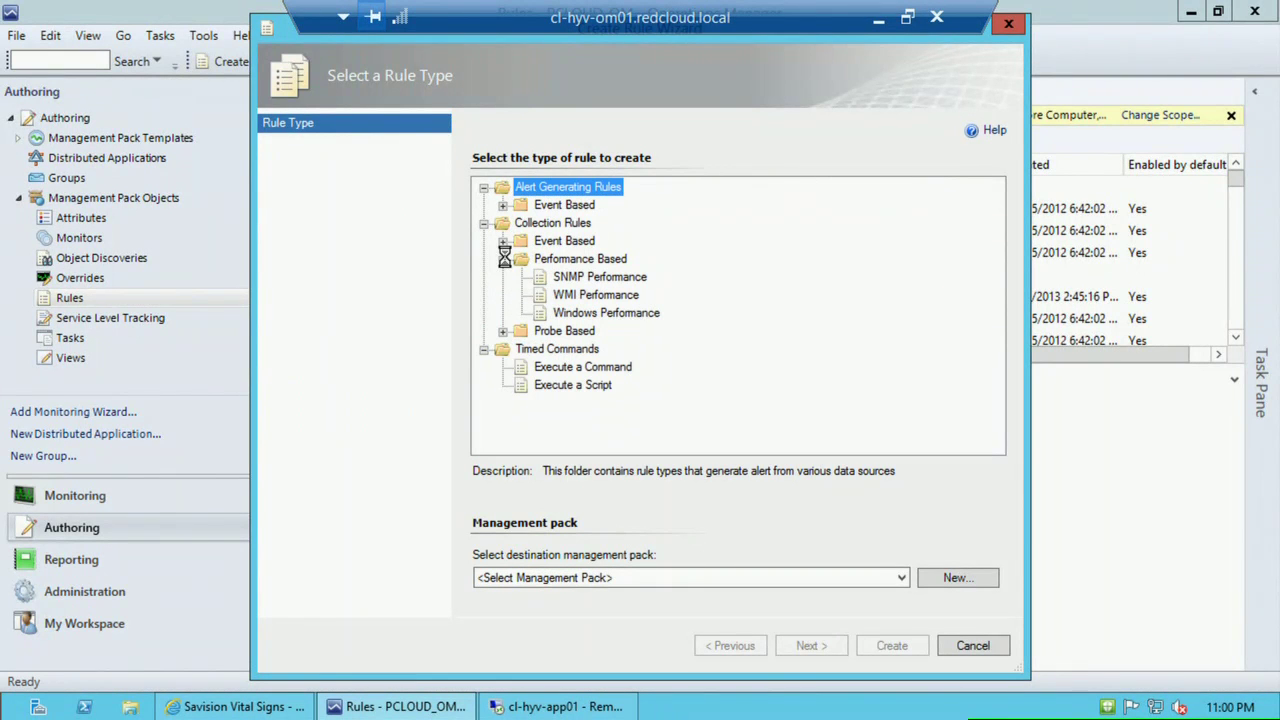
pyautogui.click(627, 315)
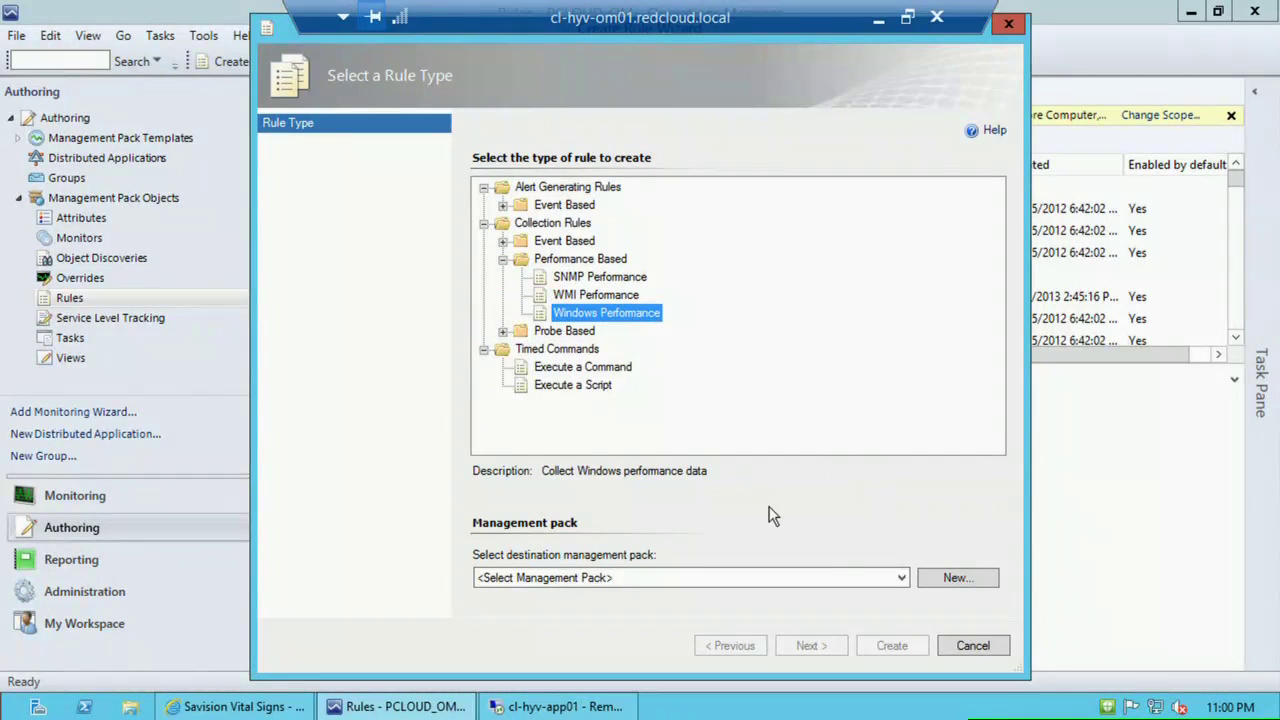
pyautogui.click(903, 578)
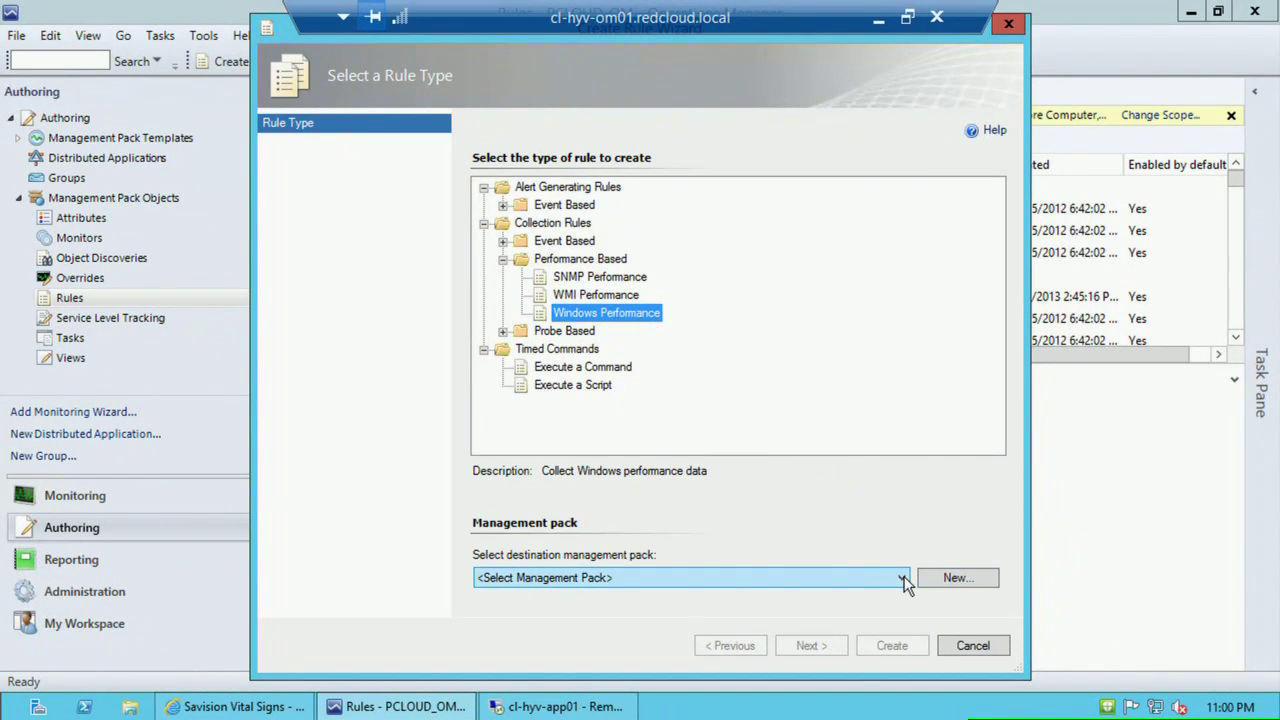
pyautogui.click(777, 559)
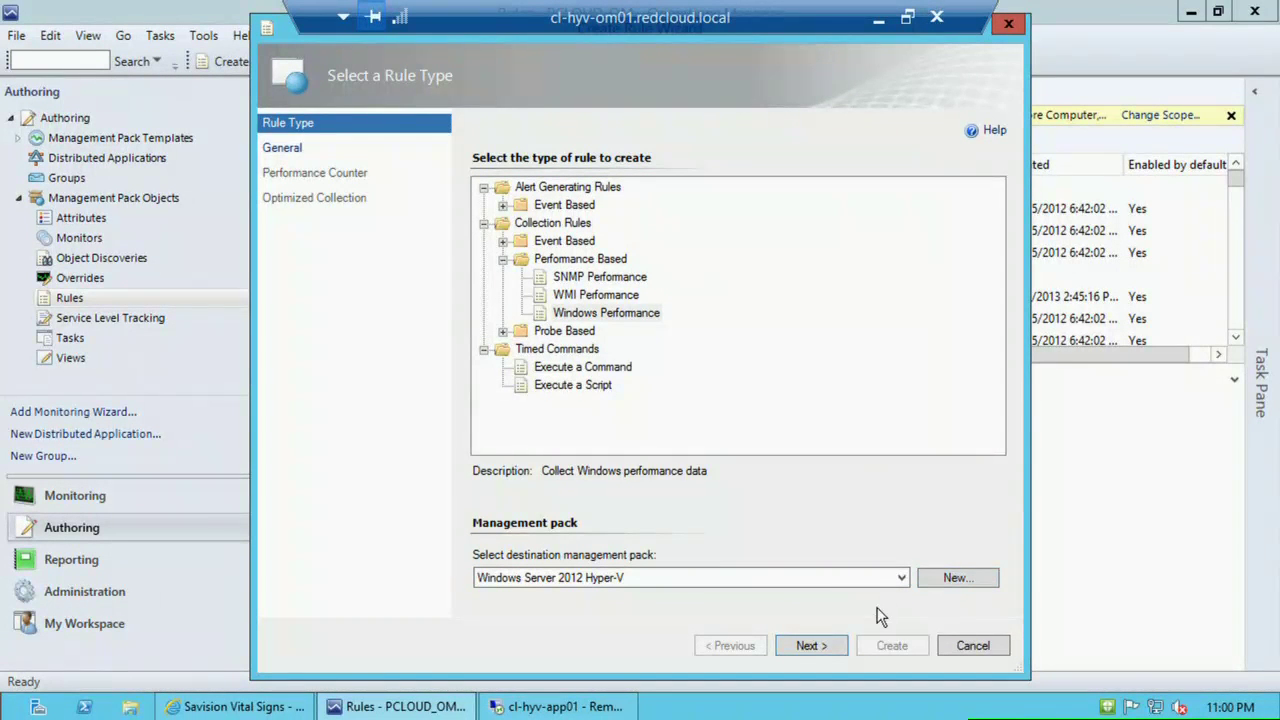
pyautogui.click(834, 645)
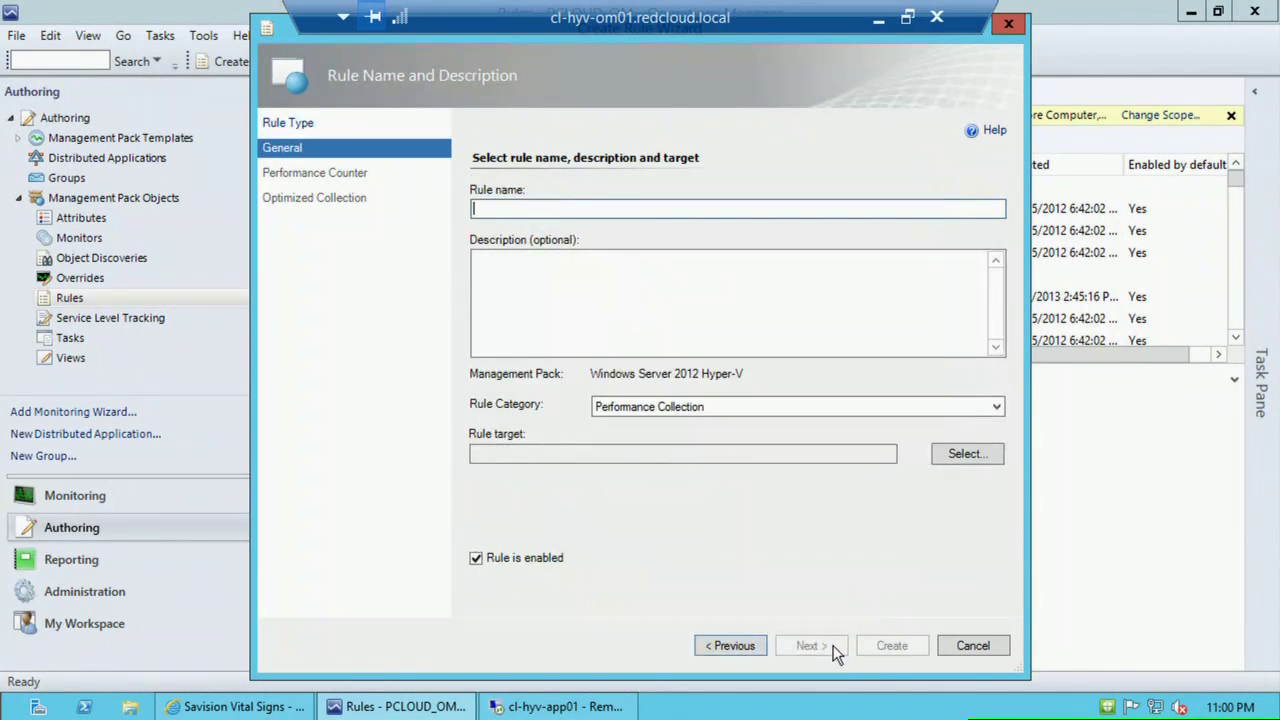
# - Name the rule "logical processor" and target it at the Windows Server 2012 Hyper-V Computers group, found among all targets
pyautogui.write('logiv')
pyautogui.press('BackSpace')
pyautogui.write('cal processor')
pyautogui.click(984, 454)
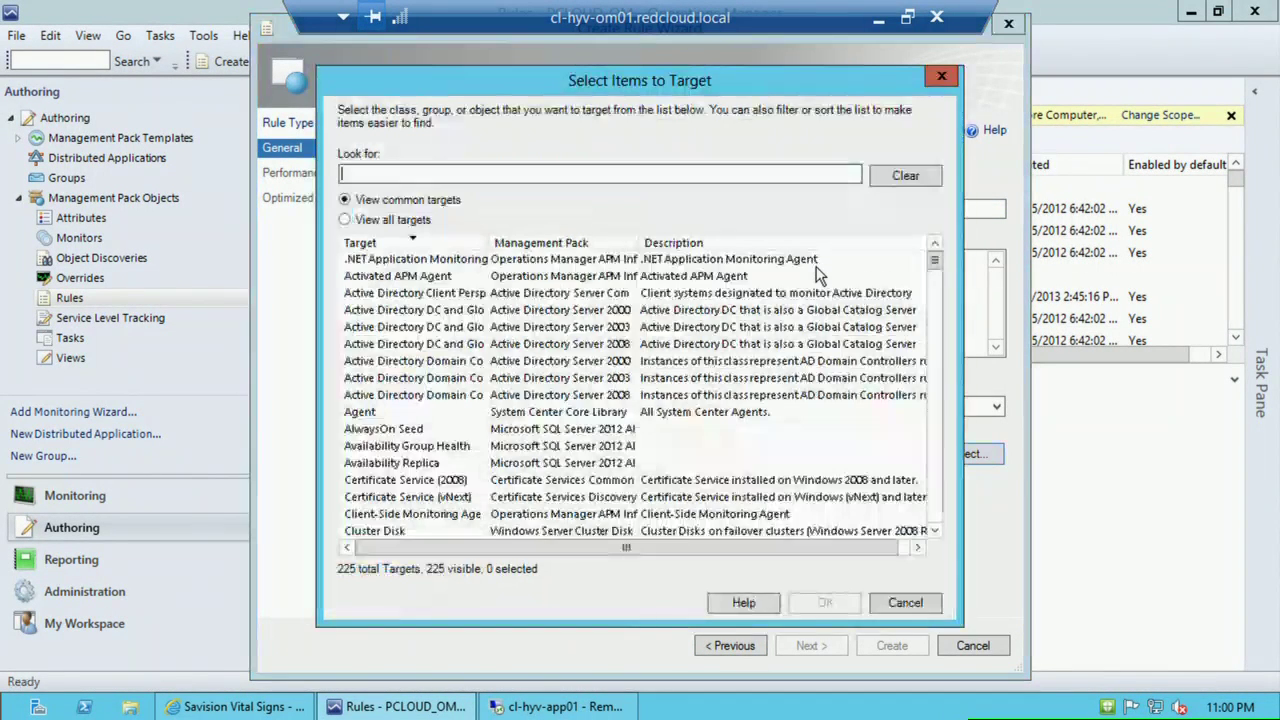
pyautogui.write('hyper')
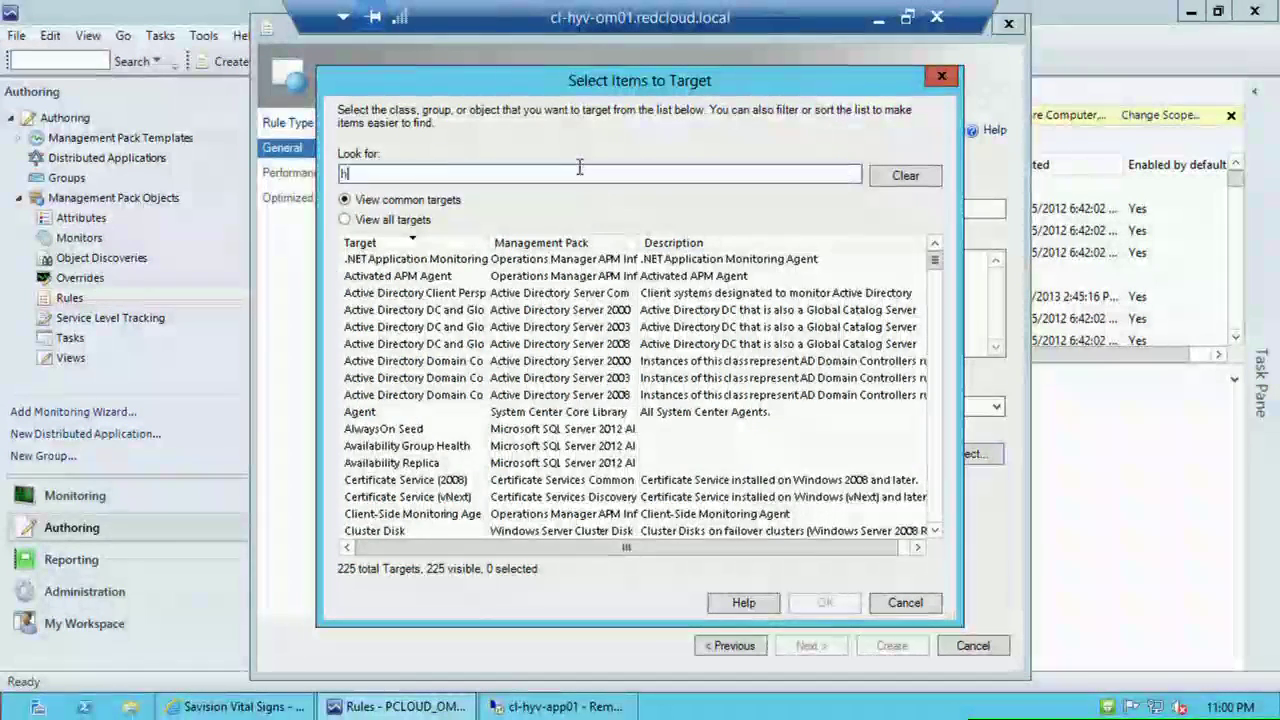
pyautogui.click(399, 219)
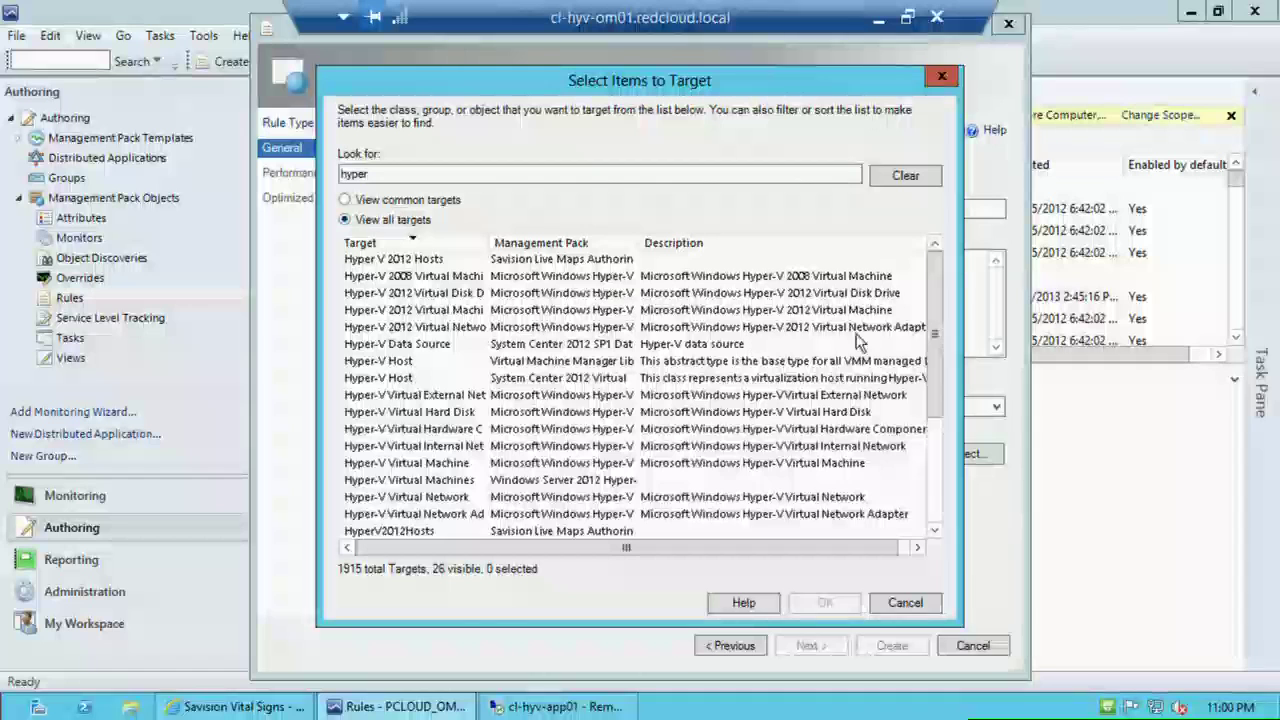
pyautogui.click(935, 474)
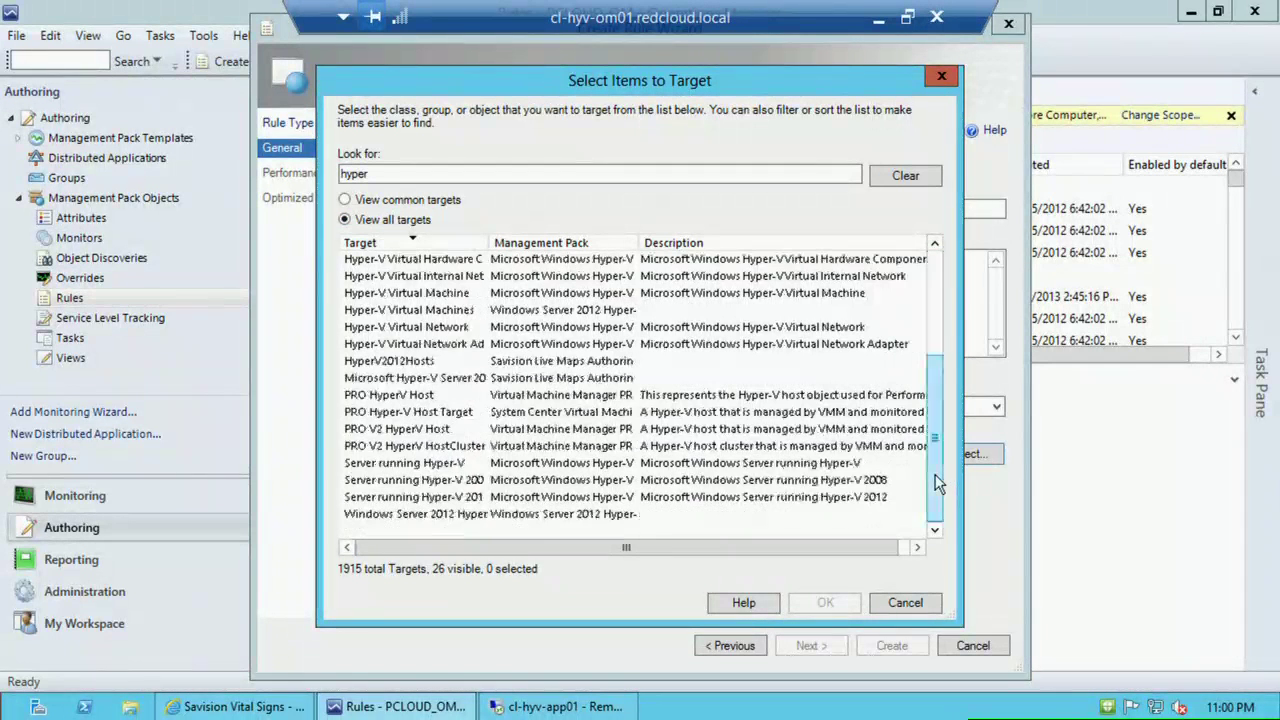
pyautogui.click(507, 518)
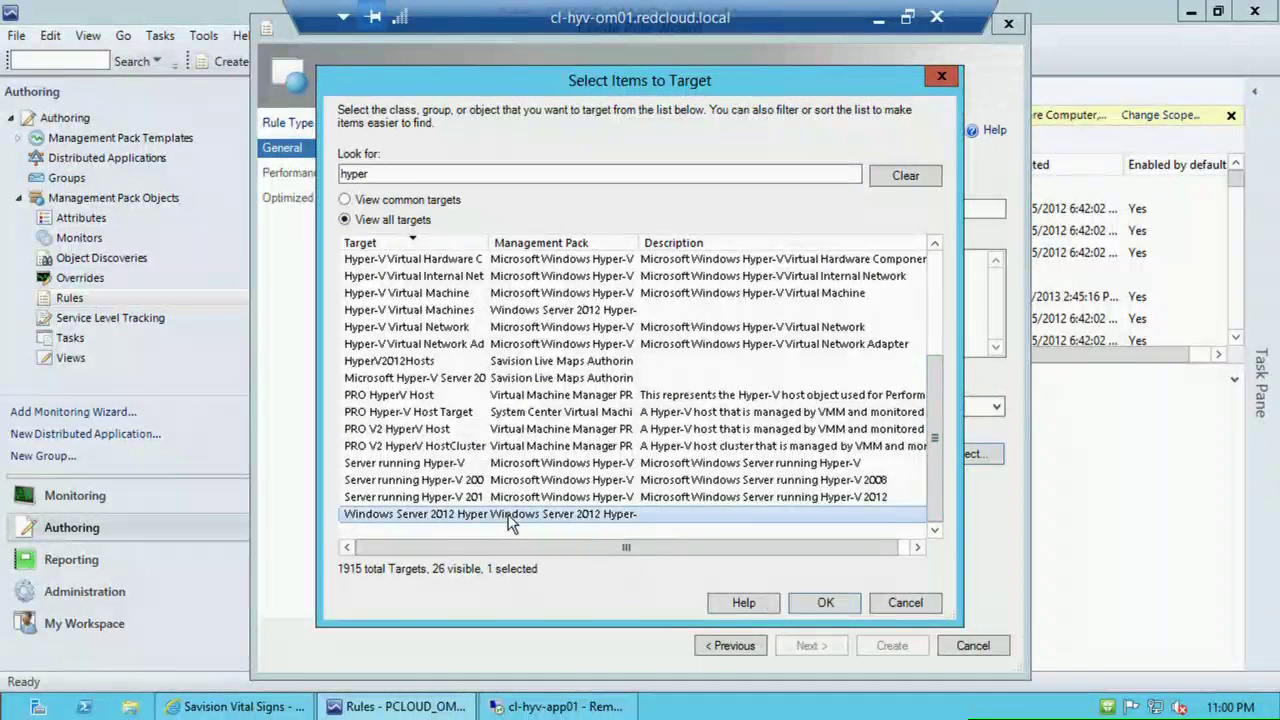
pyautogui.click(828, 604)
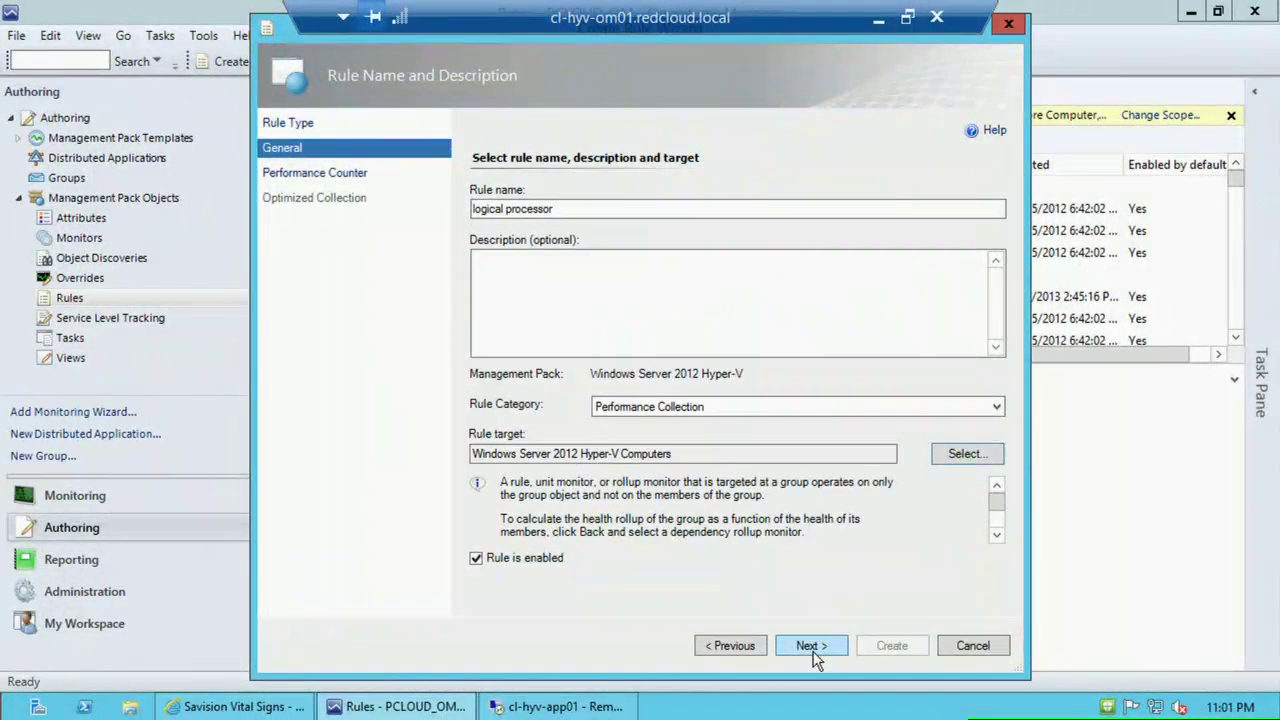
pyautogui.click(810, 646)
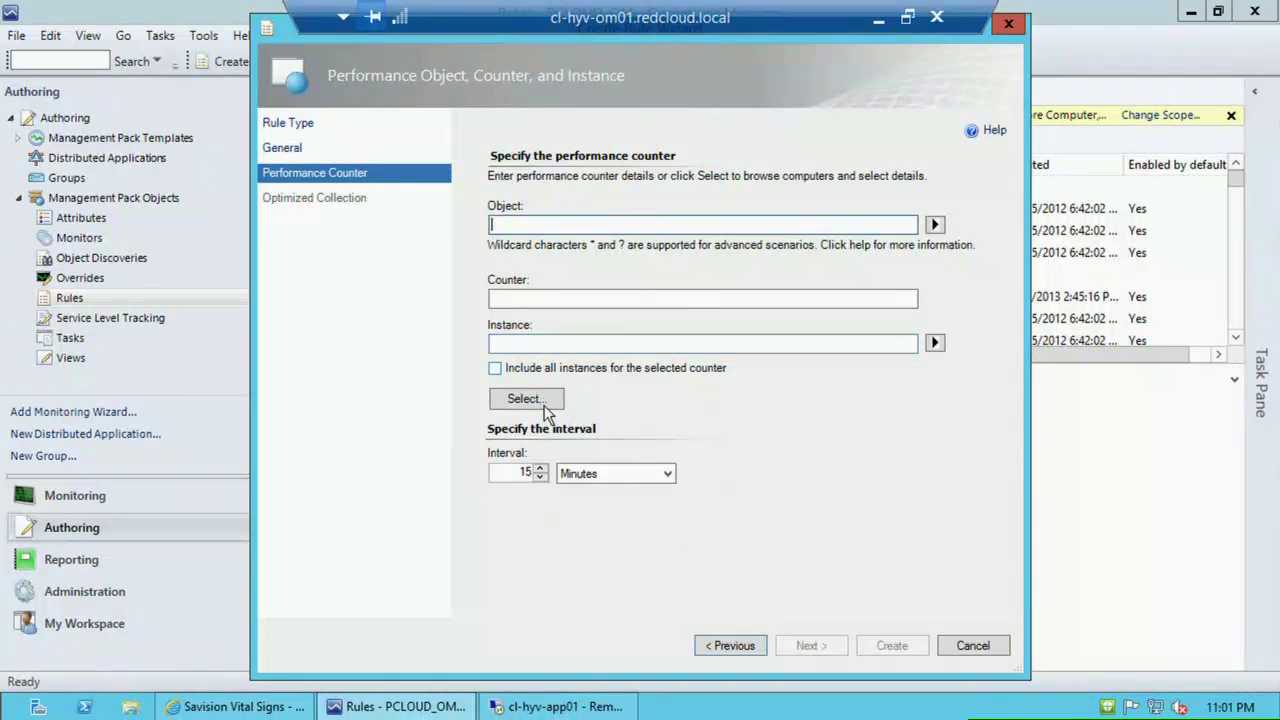
# - Choose the Hyper-V Hypervisor Logical Processor counter % Total Run Time from computer CL-HYP01, using the _Total instance
pyautogui.click(525, 399)
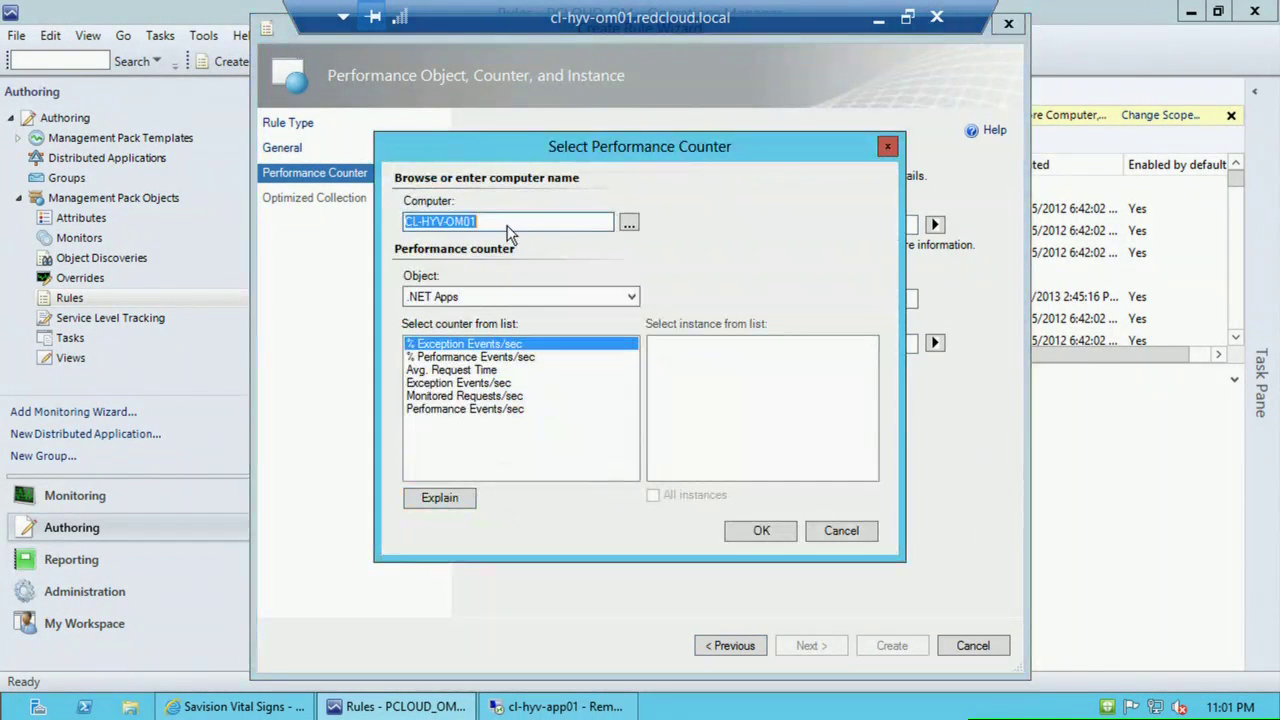
pyautogui.click(509, 221)
pyautogui.press('BackSpace')
pyautogui.press('BackSpace')
pyautogui.press('BackSpace')
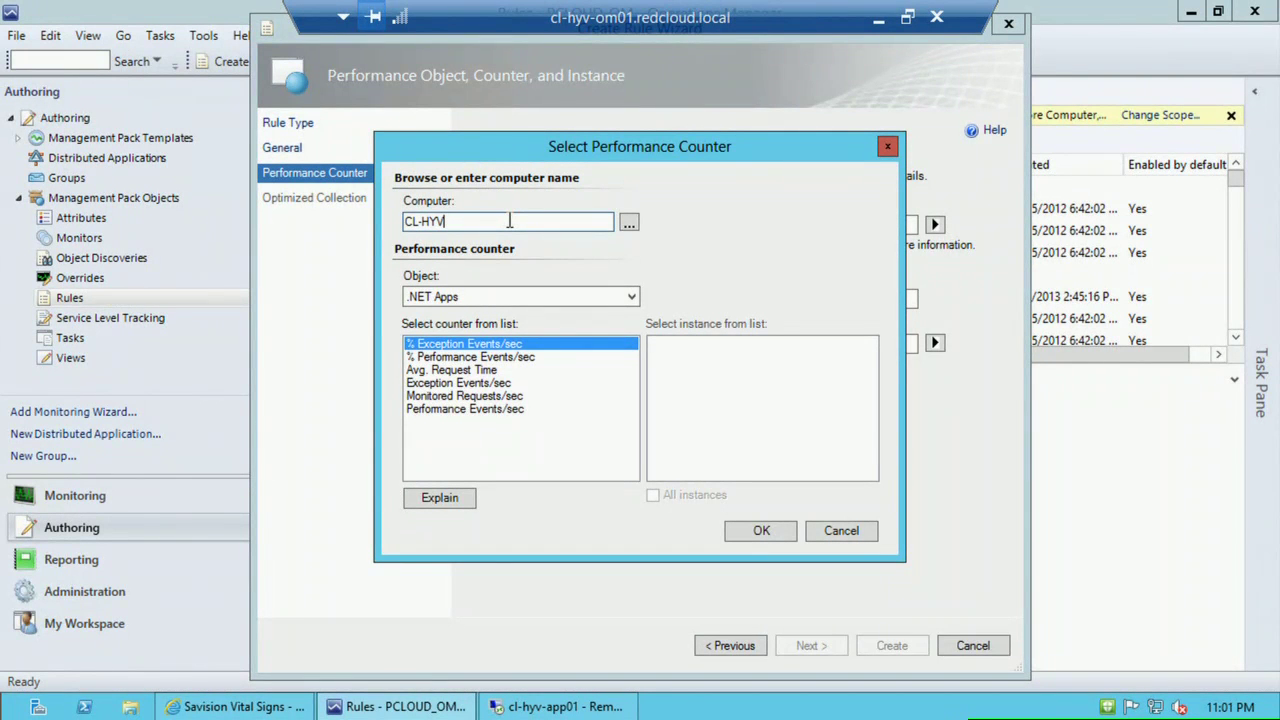
pyautogui.write('P01')
pyautogui.click(634, 298)
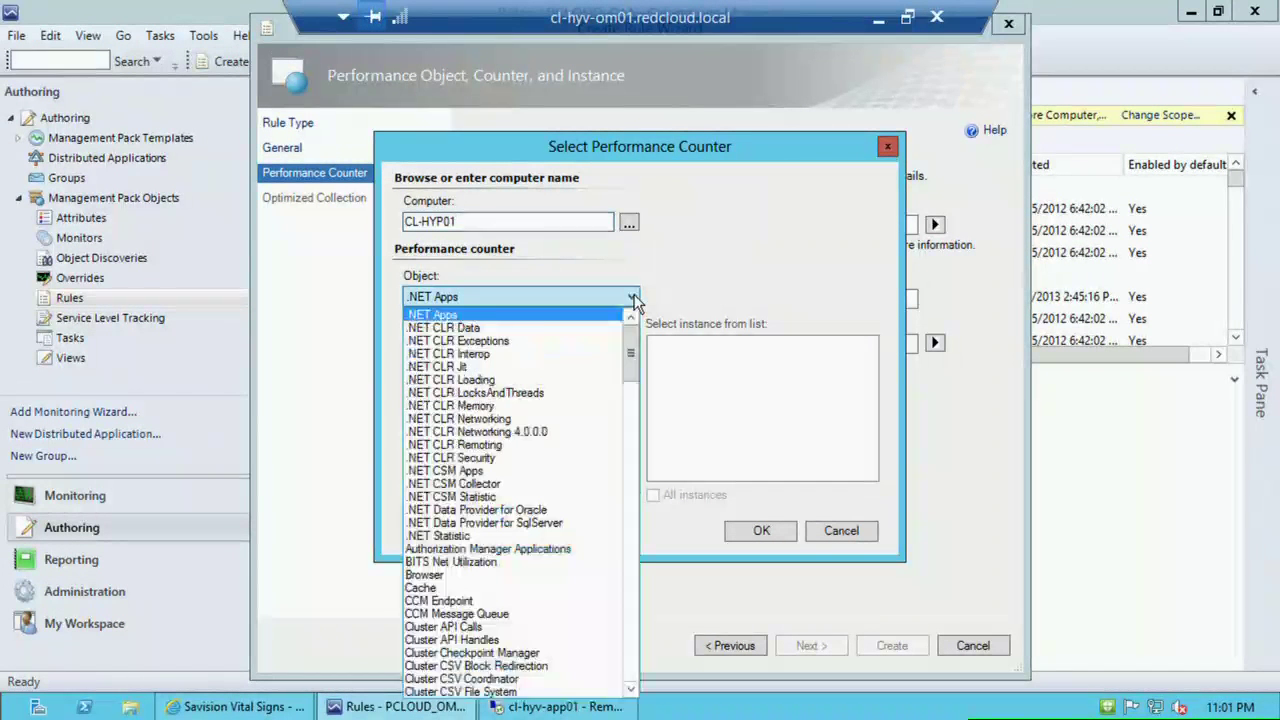
pyautogui.click(630, 408)
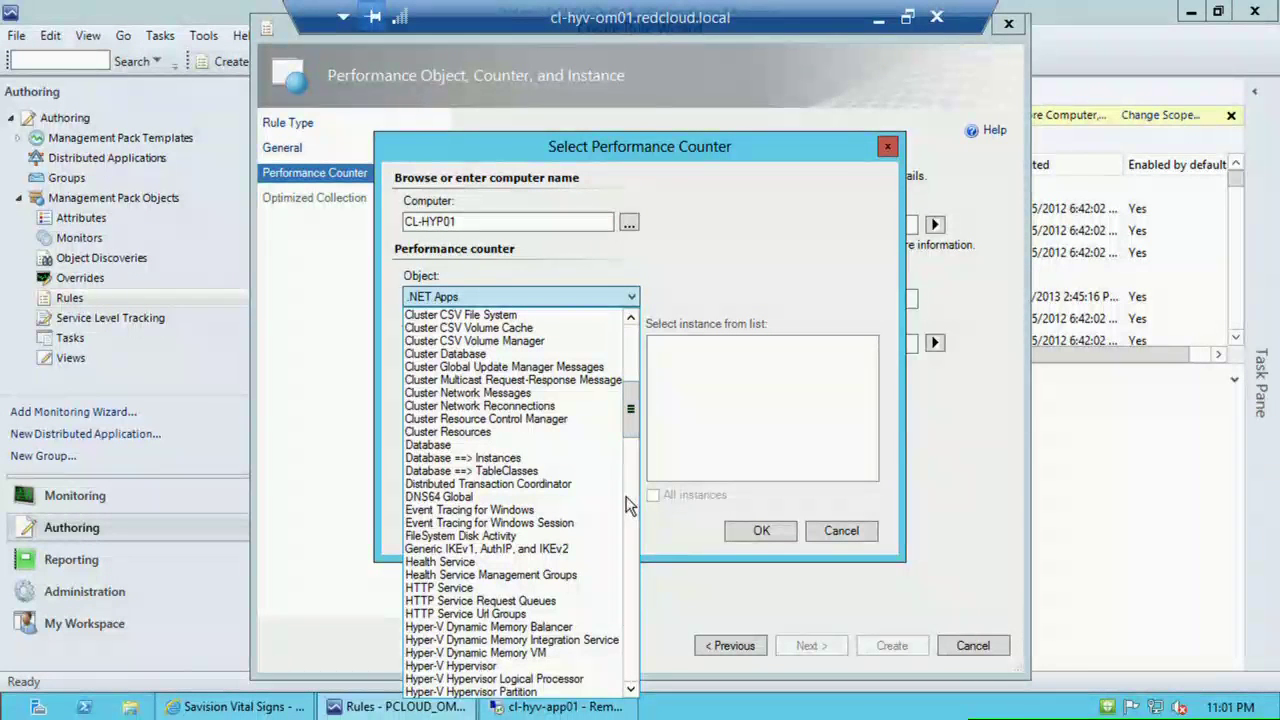
pyautogui.click(560, 679)
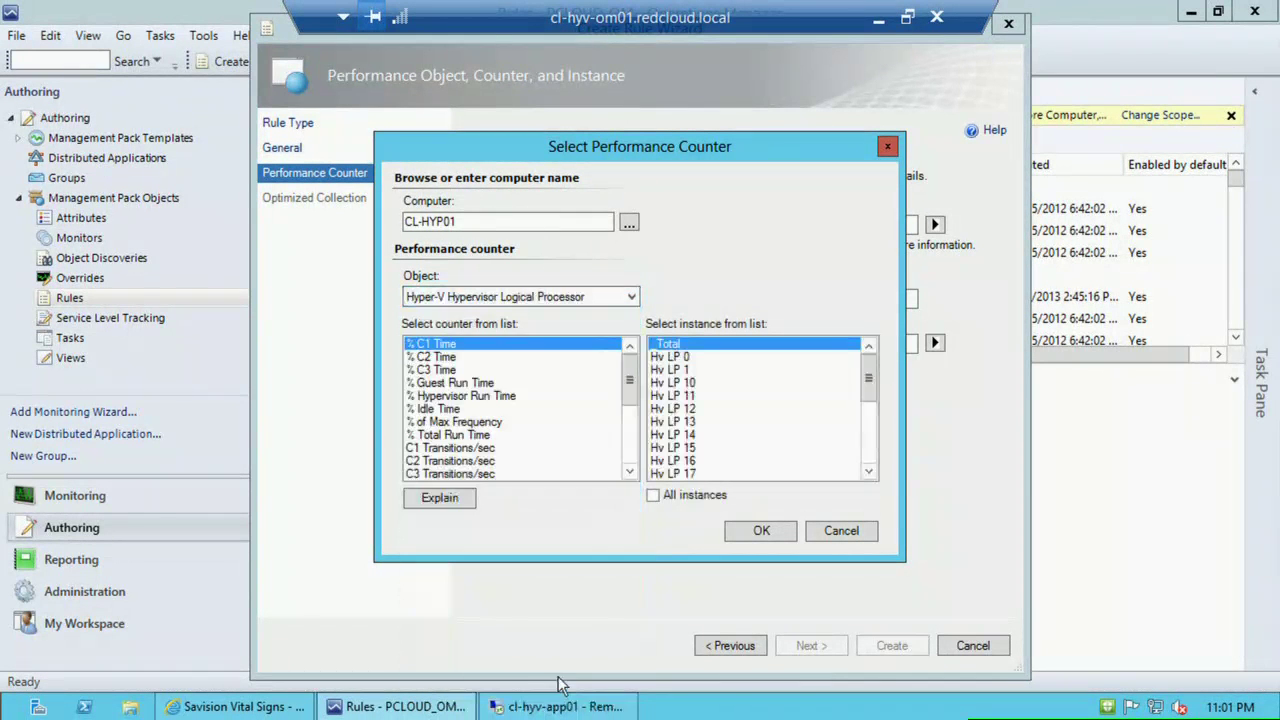
pyautogui.click(455, 436)
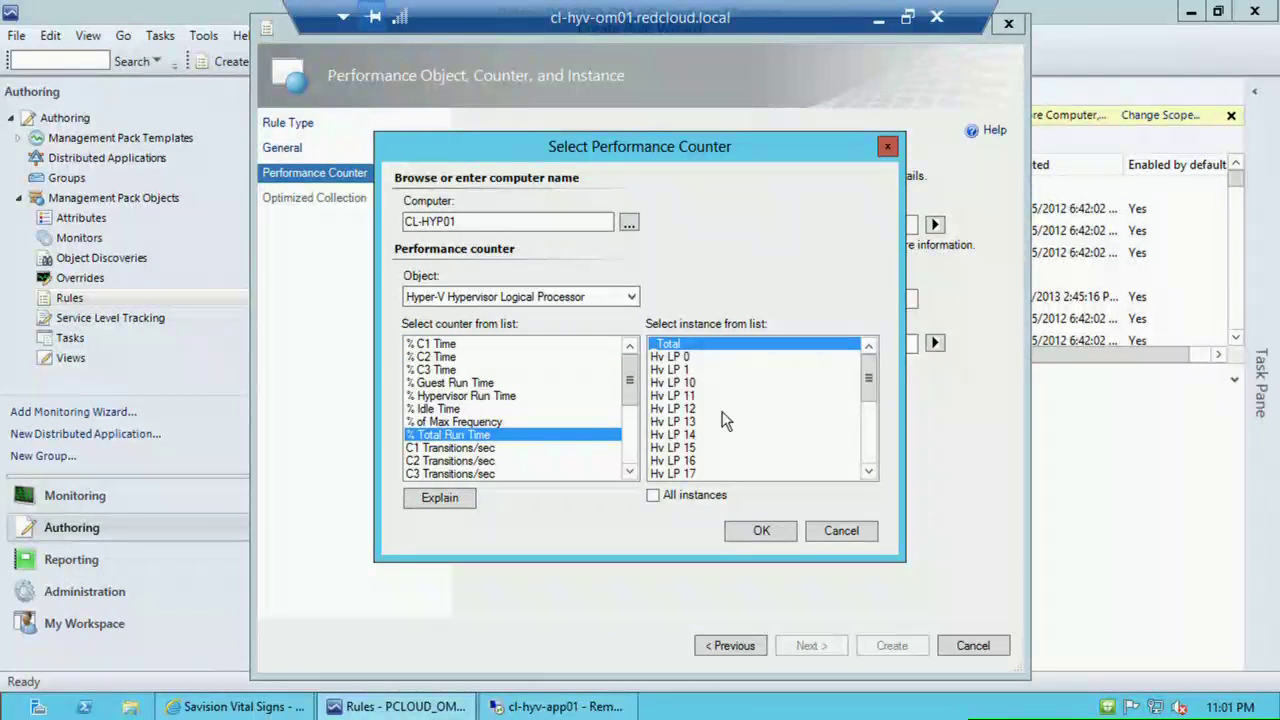
pyautogui.click(762, 531)
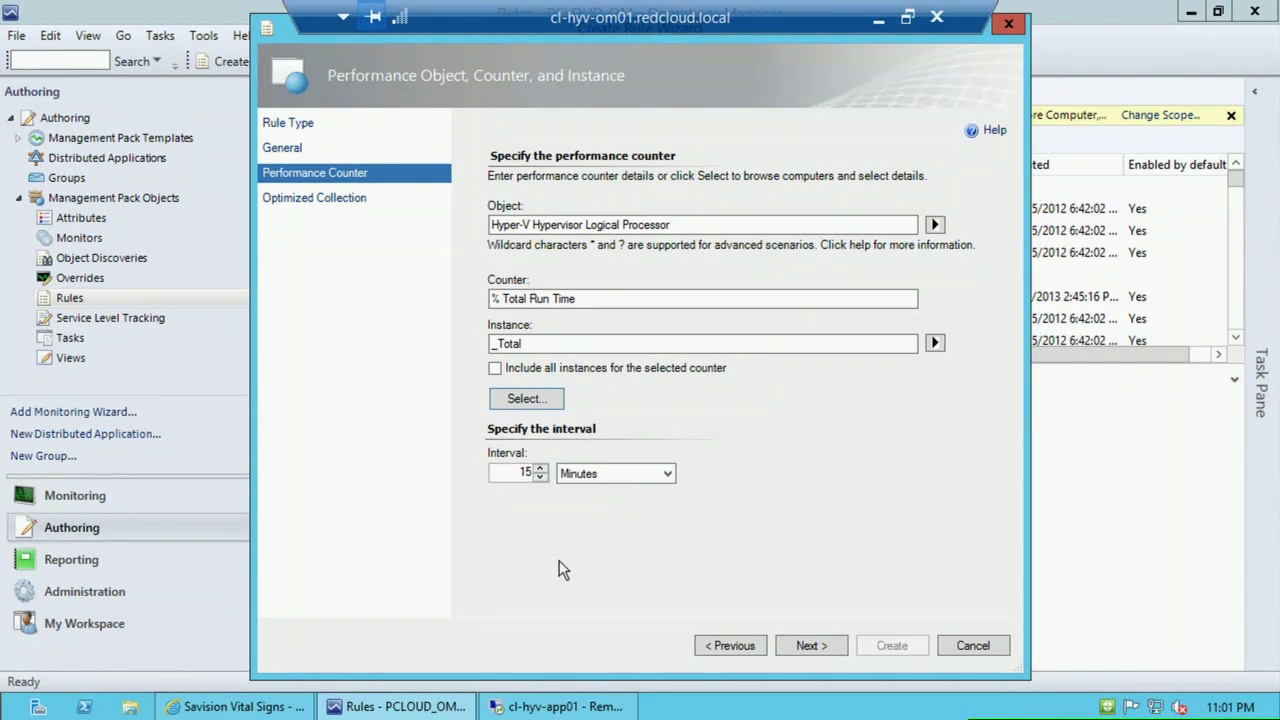
# - Advance to the optimized collection settings and discard the unfinished rule without creating it
pyautogui.click(810, 646)
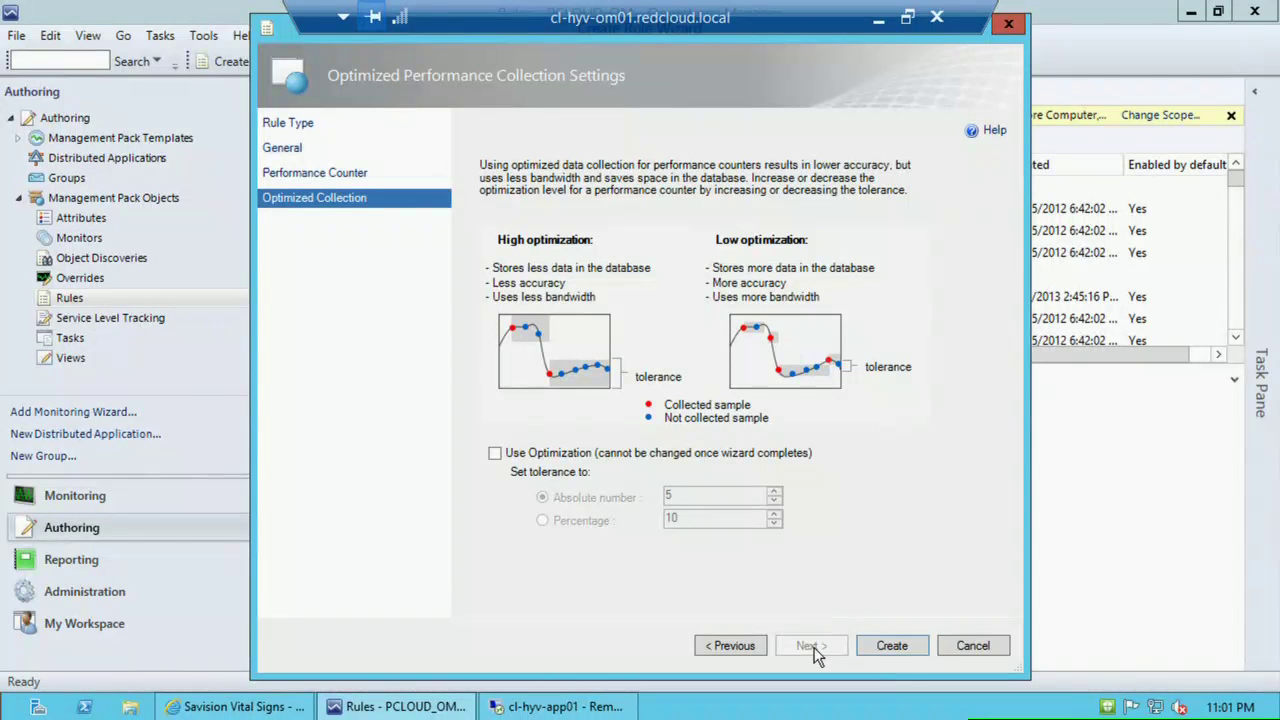
pyautogui.click(972, 645)
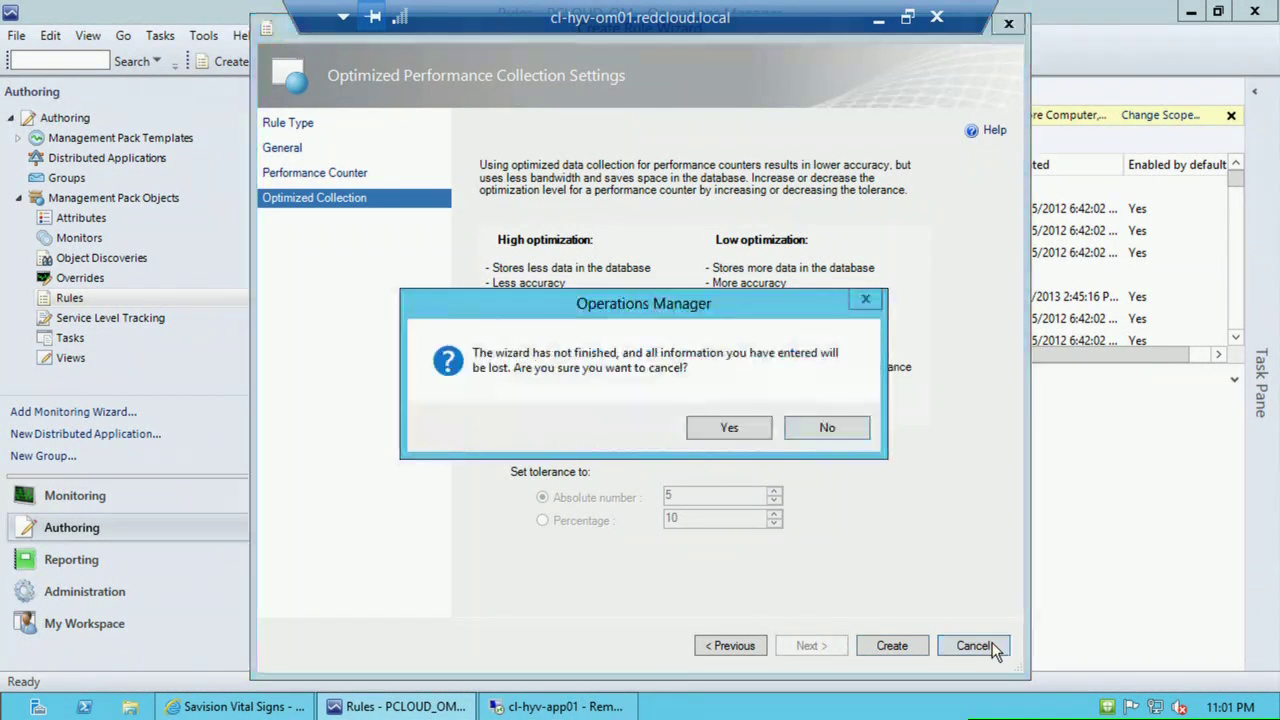
pyautogui.click(722, 428)
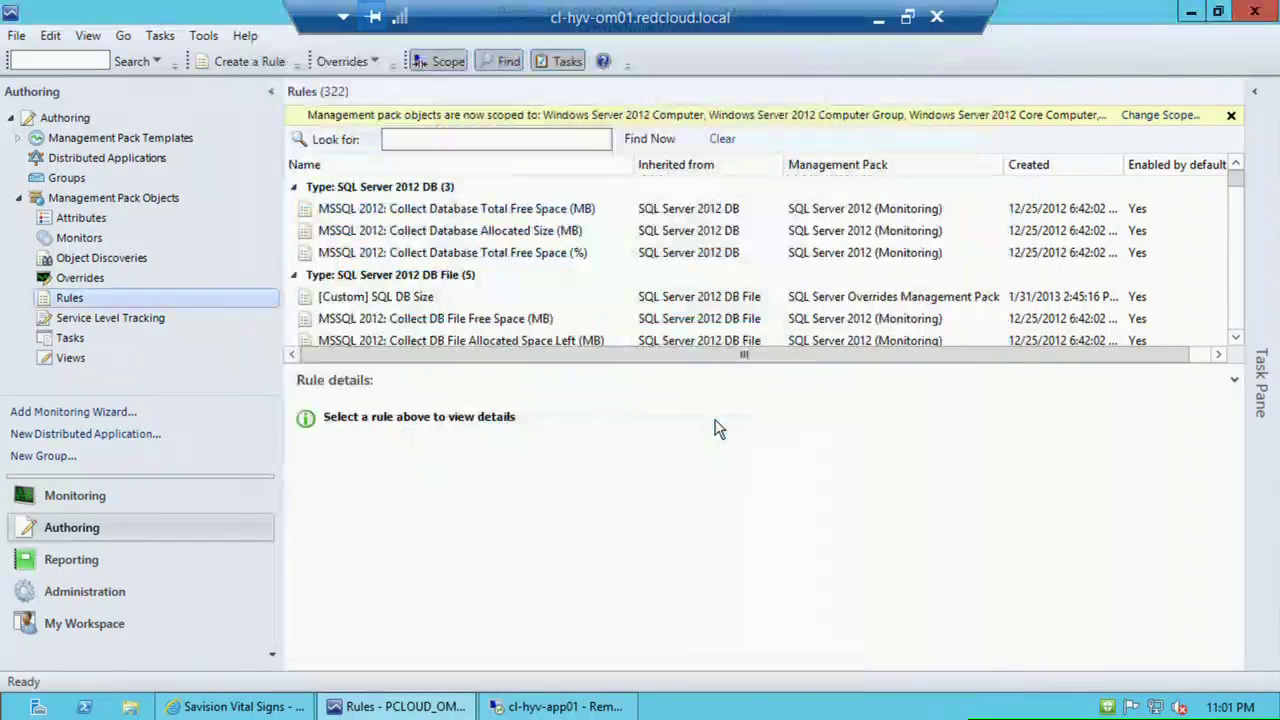
# - Filter the rules list for "[teched]" and return to the Hyper-V 2012 CPU Performance view in the Monitoring workspace
pyautogui.click(549, 141)
pyautogui.write('[teched]')
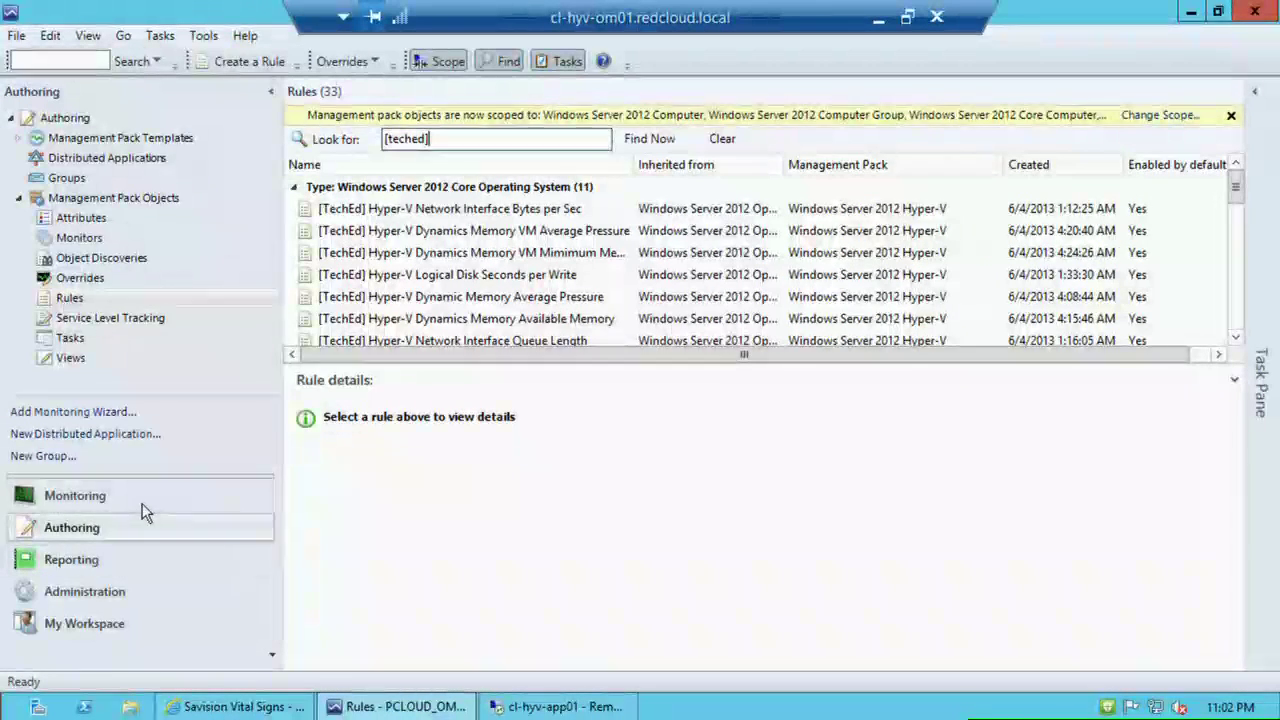
pyautogui.click(74, 495)
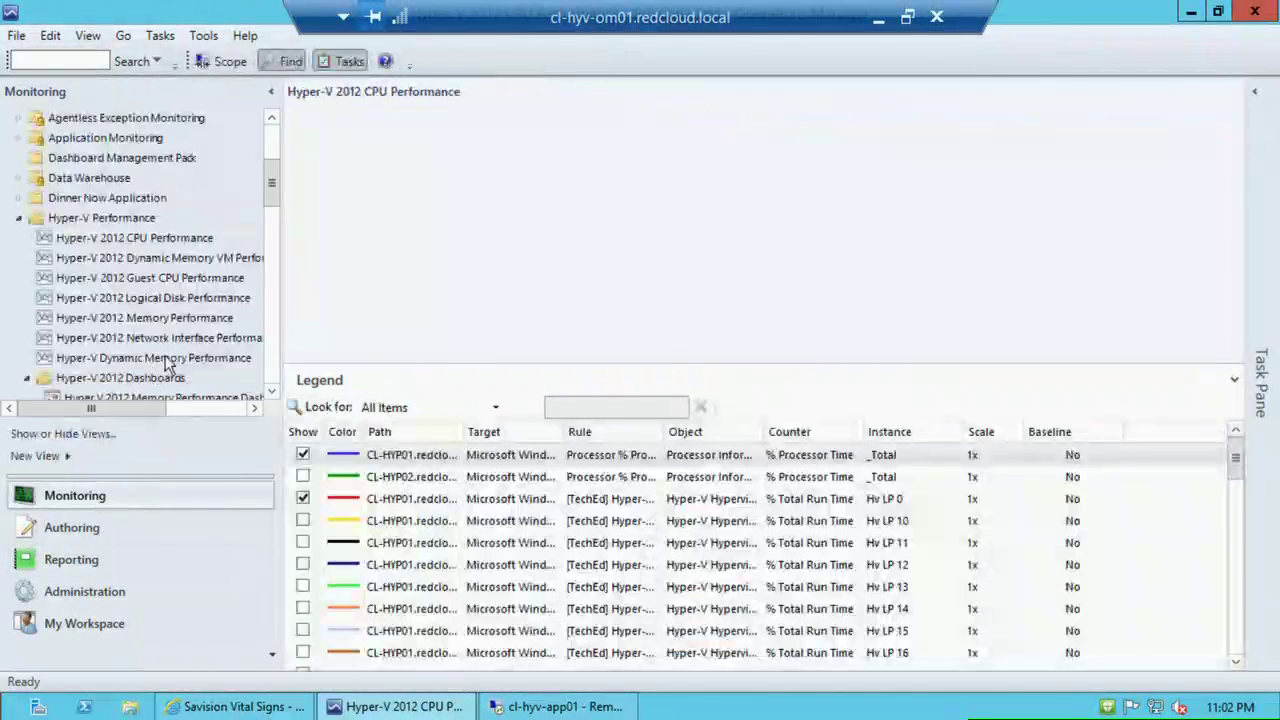
# - Start a performance view named "logical processor" in the Hyper-V Performance folder, restricted to specific rules, and discard it at the rule selection
pyautogui.rightClick(152, 222)
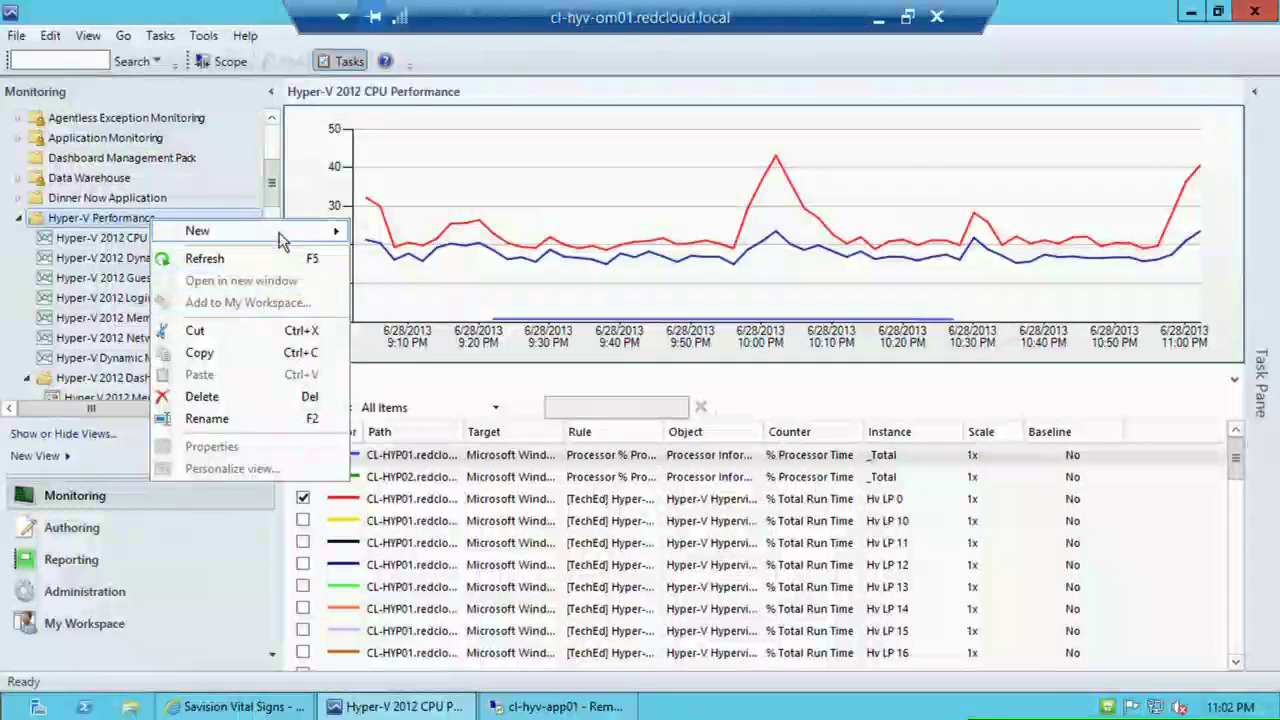
pyautogui.moveTo(280, 240)
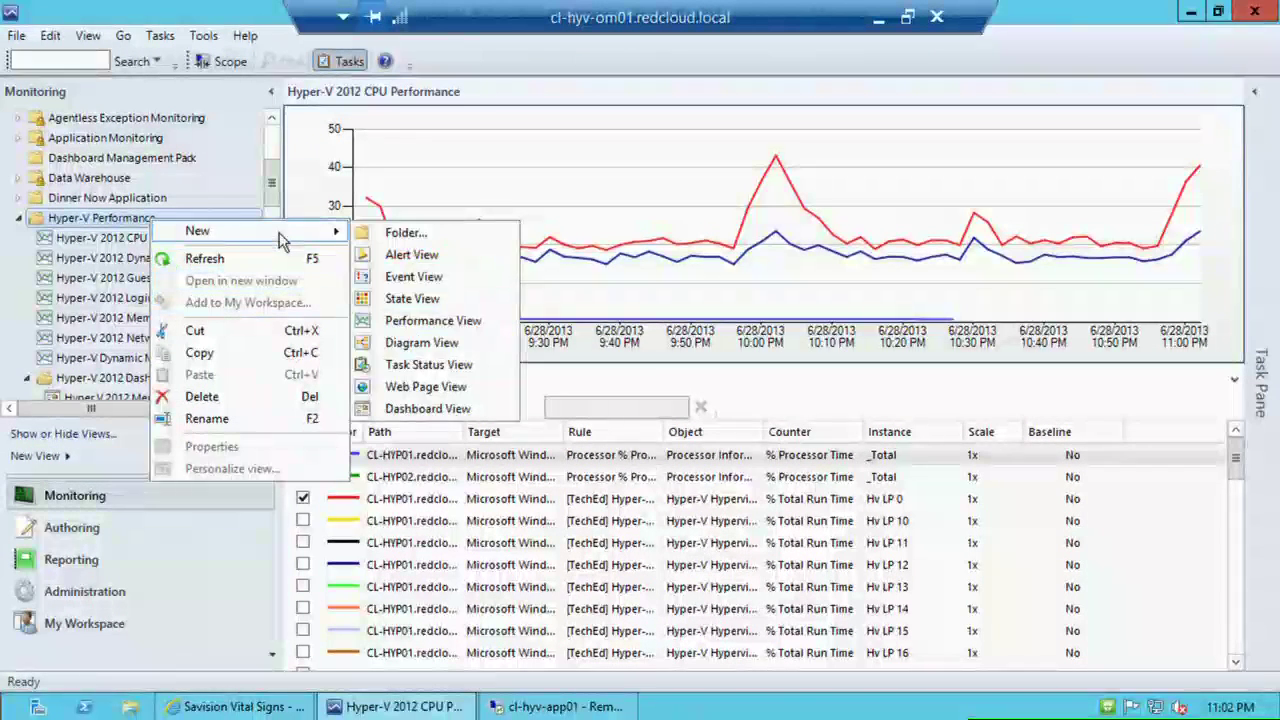
pyautogui.click(457, 328)
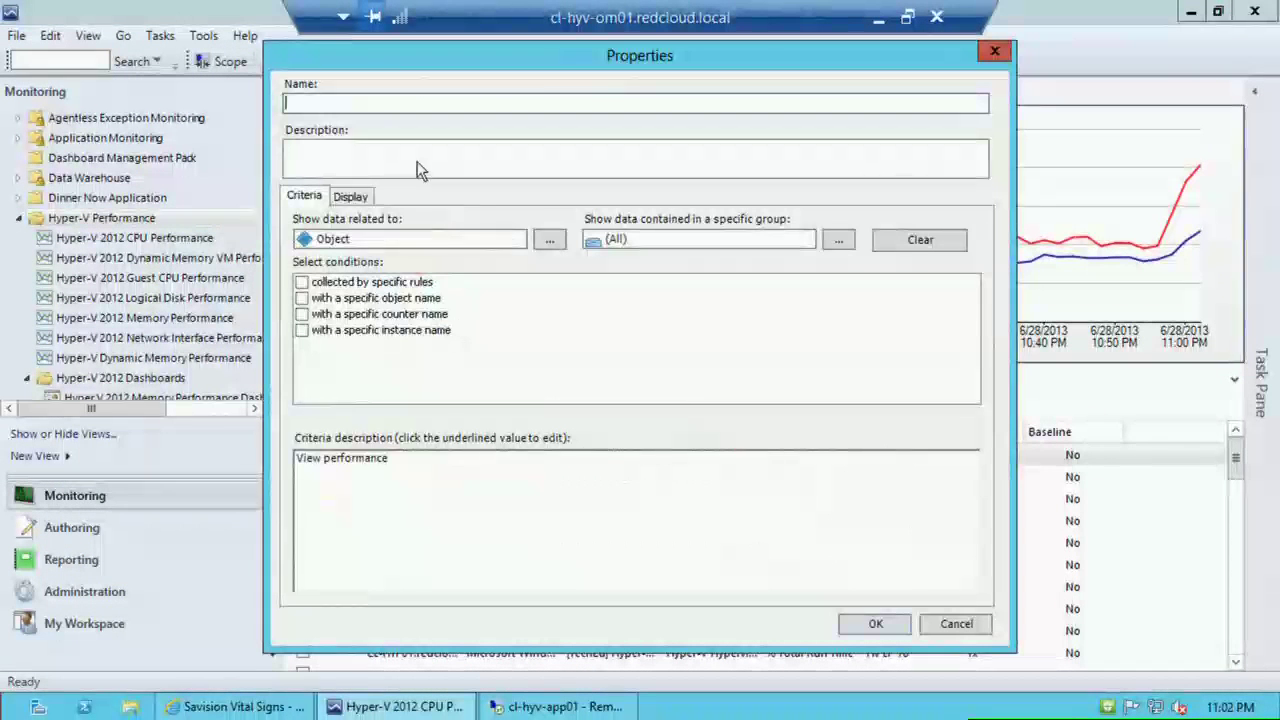
pyautogui.write('logical processor')
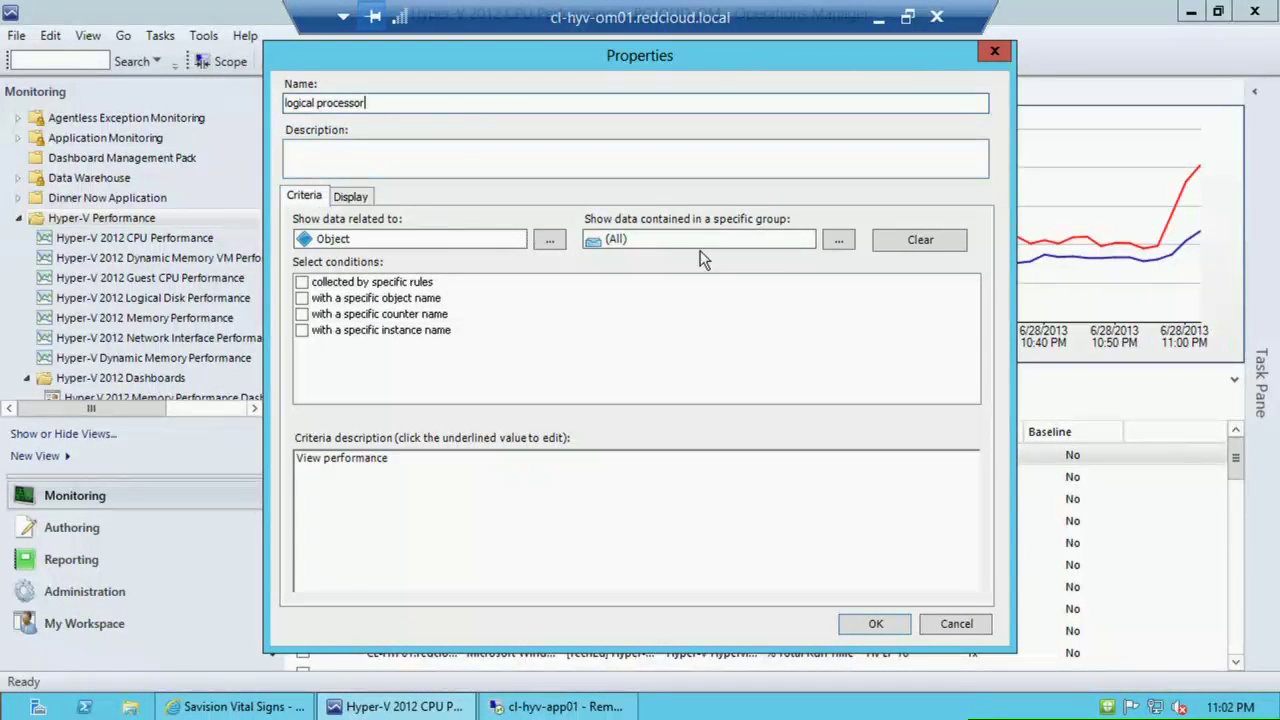
pyautogui.click(302, 282)
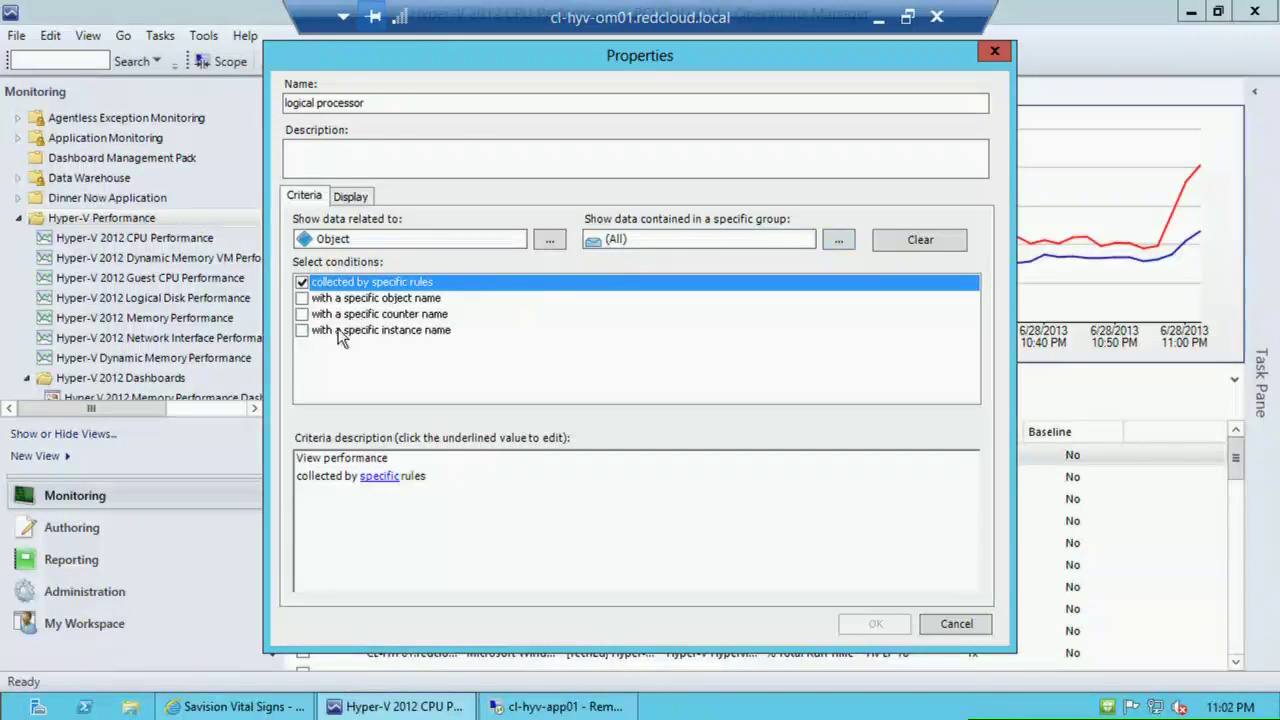
pyautogui.click(382, 478)
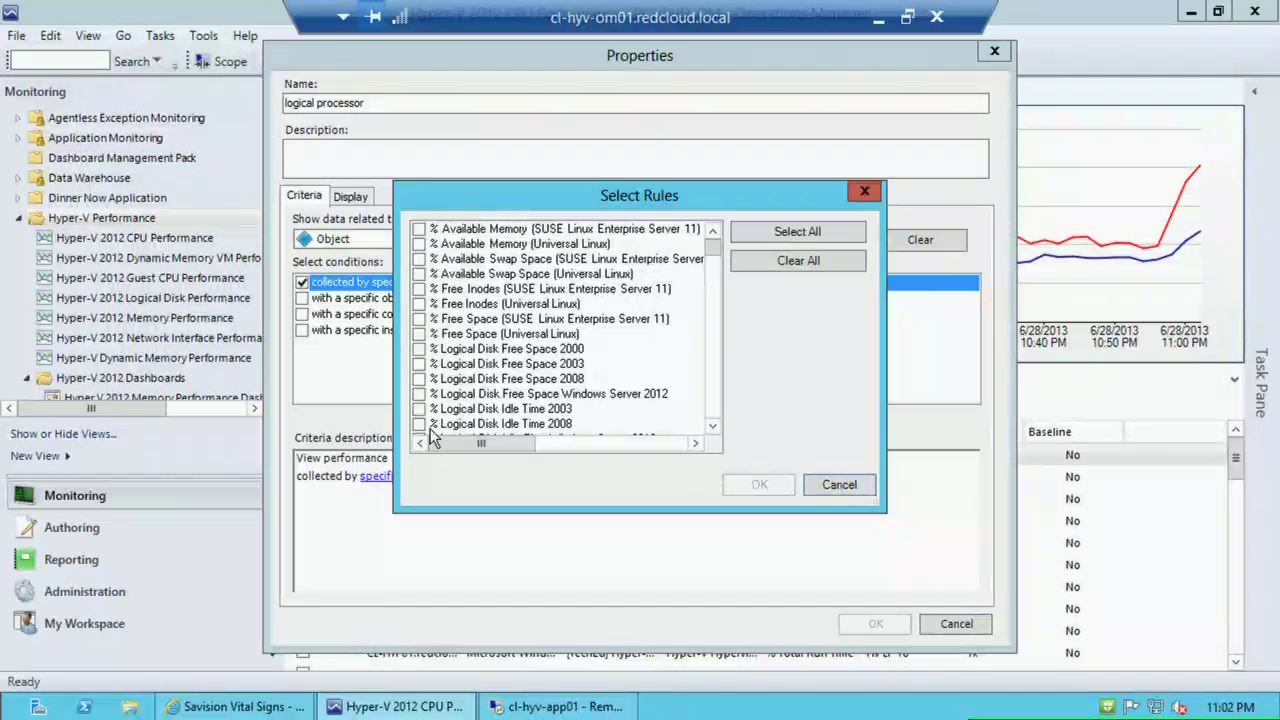
pyautogui.click(839, 484)
pyautogui.click(955, 624)
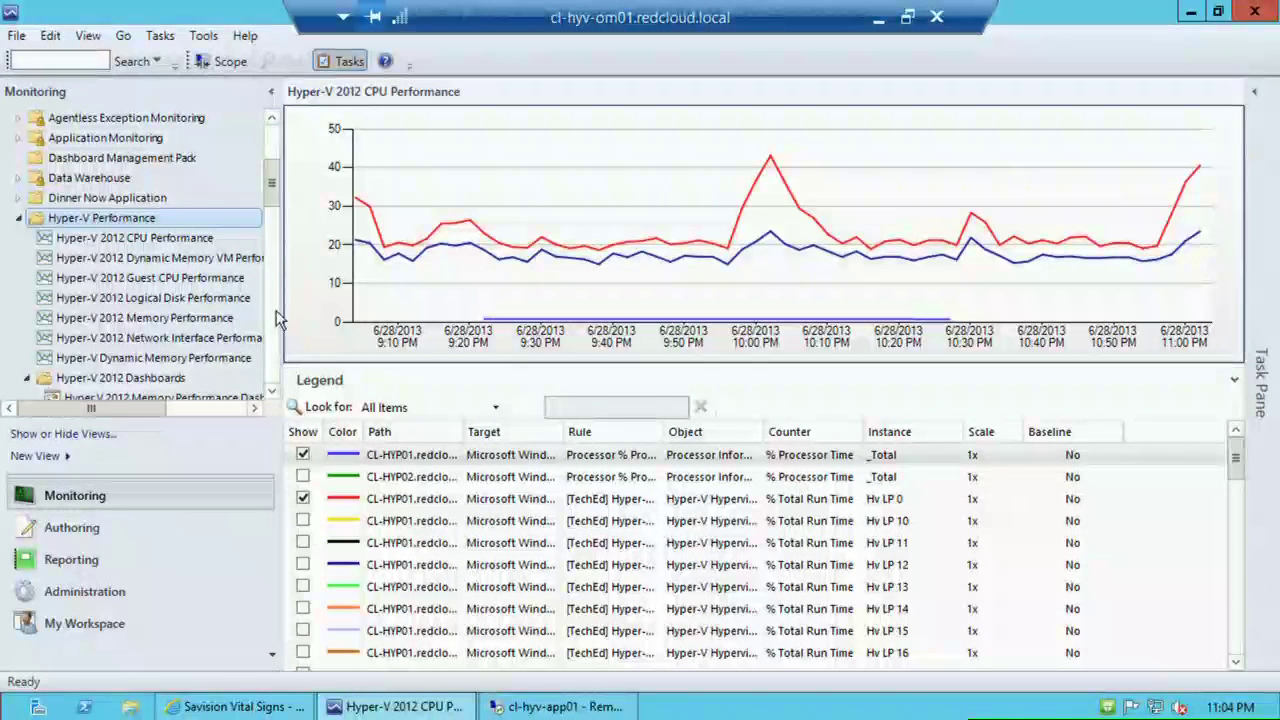
# - View the Hyper-V 2012 CPU Performance Dashboard, followed by the Hyper V 2012 Memory Performance Dashboard
pyautogui.scroll(-4, 277, 290)
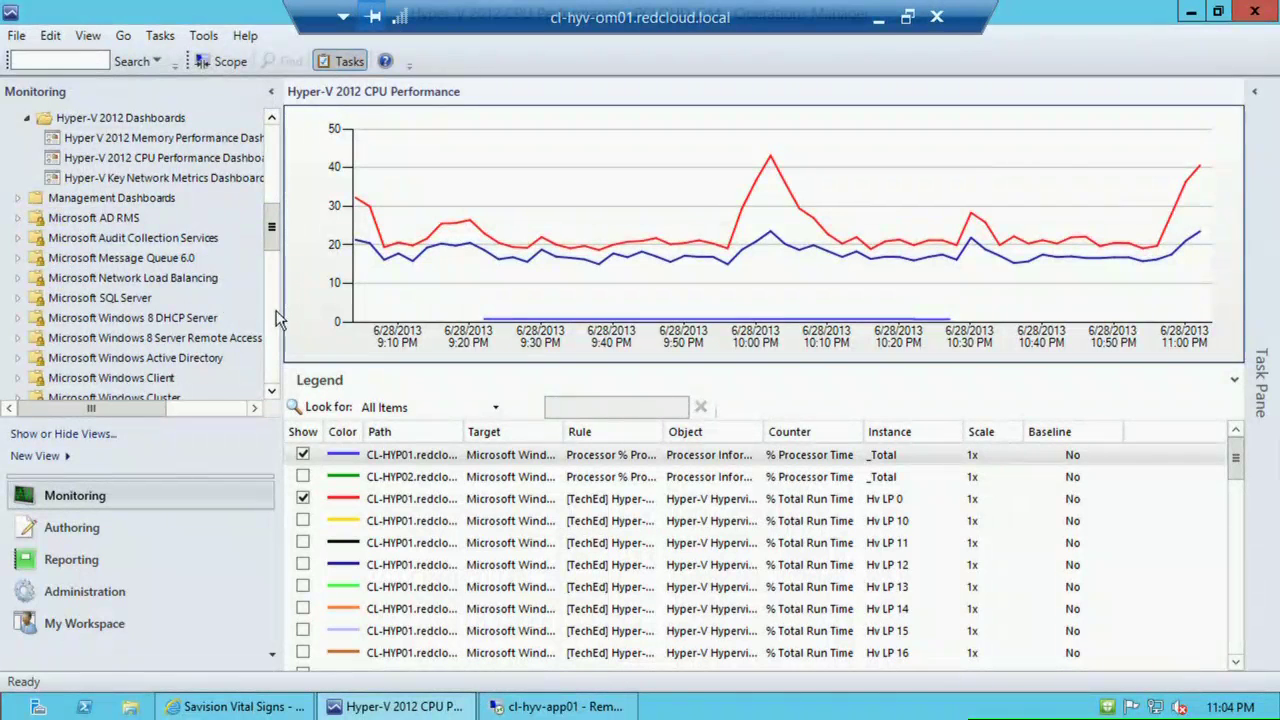
pyautogui.click(190, 160)
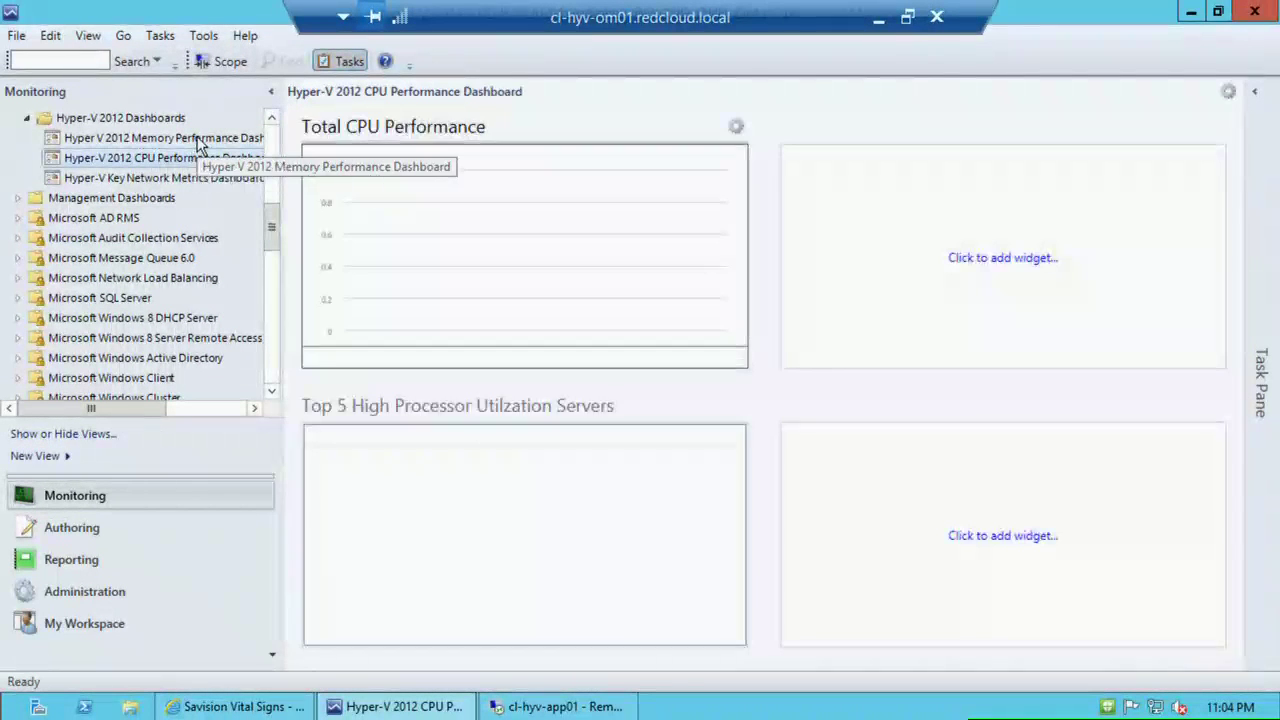
pyautogui.click(197, 140)
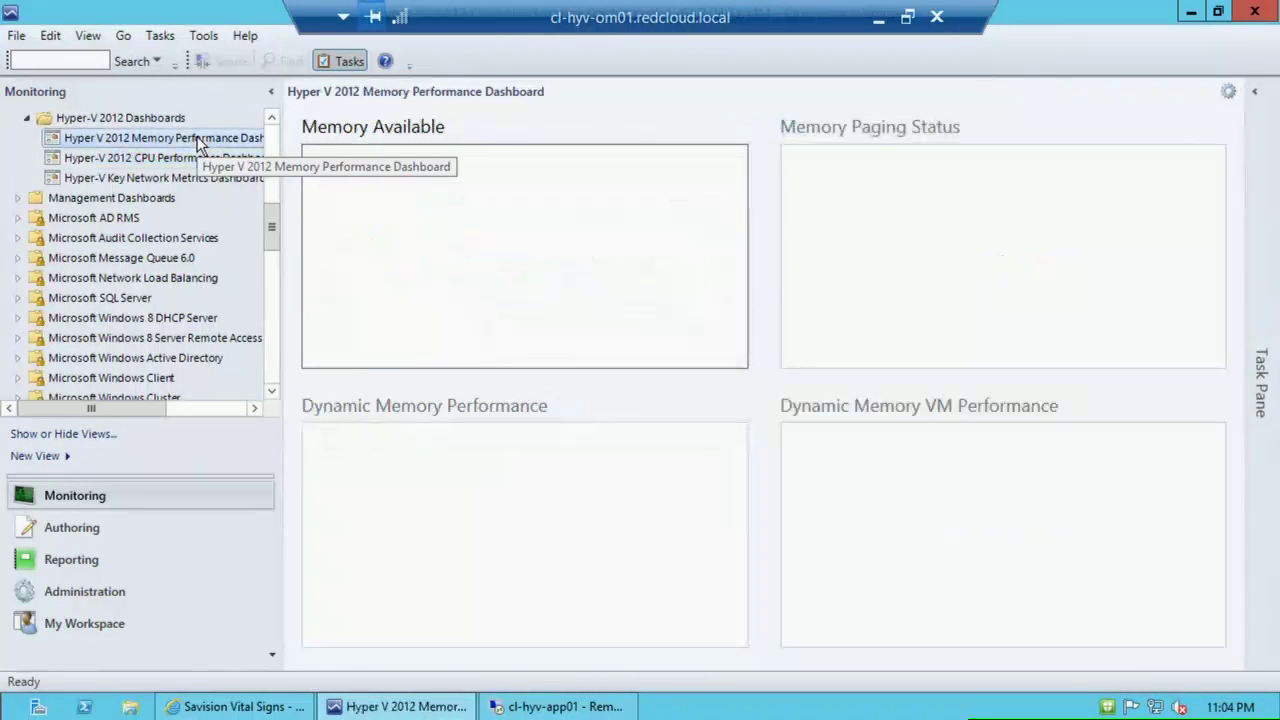
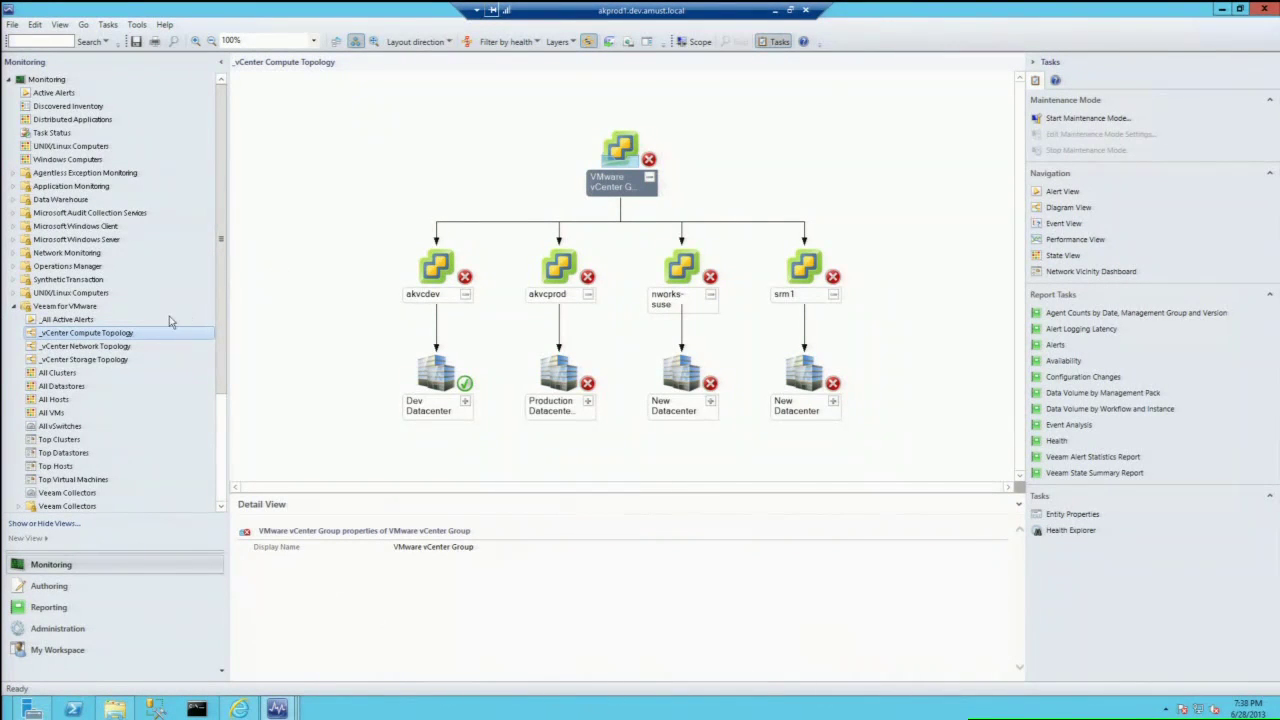
# - Expand Production Datacenter 1, Production Cluster 1 and host esx-prod3 in the vCenter Compute Topology to reach the host's components
pyautogui.click(594, 408)
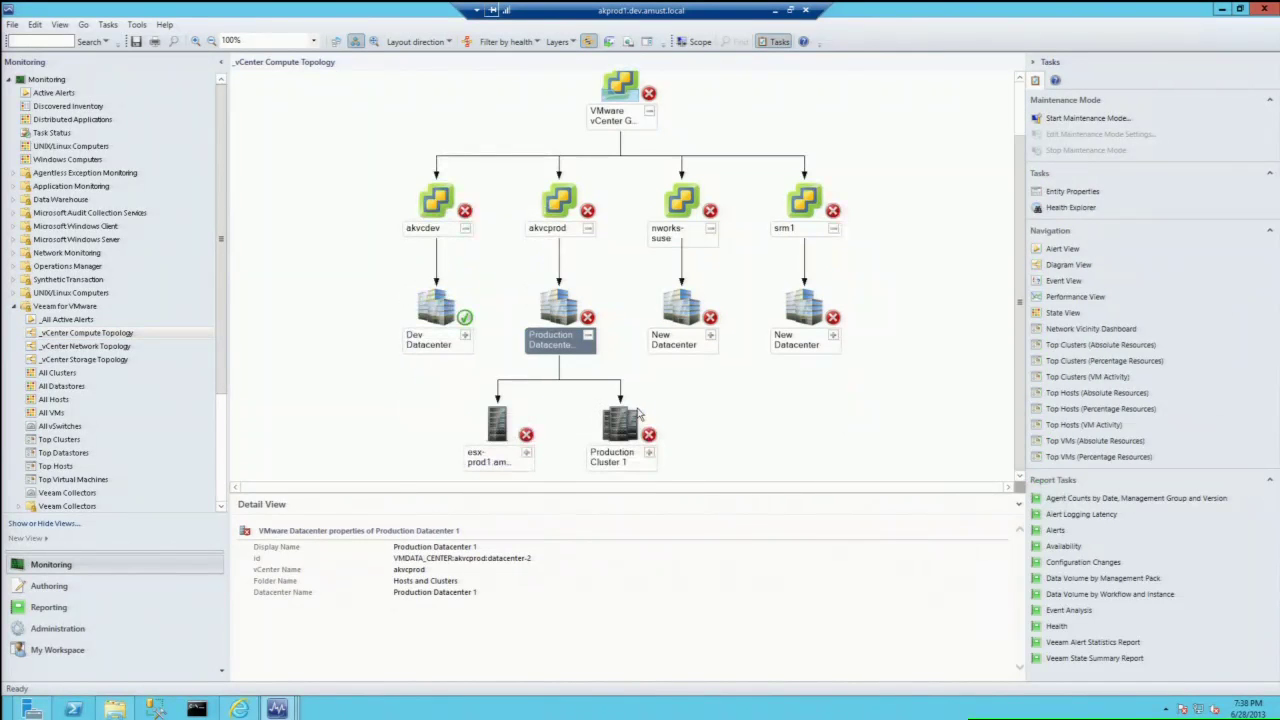
pyautogui.click(648, 454)
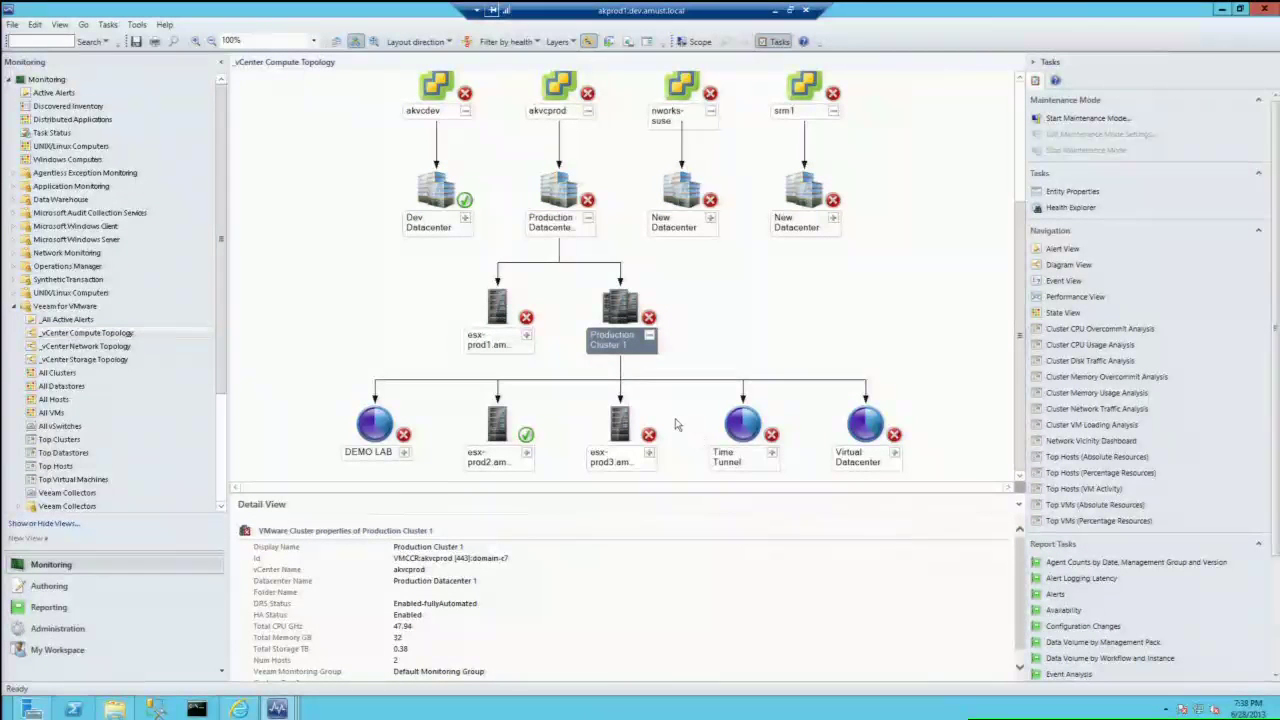
pyautogui.click(654, 455)
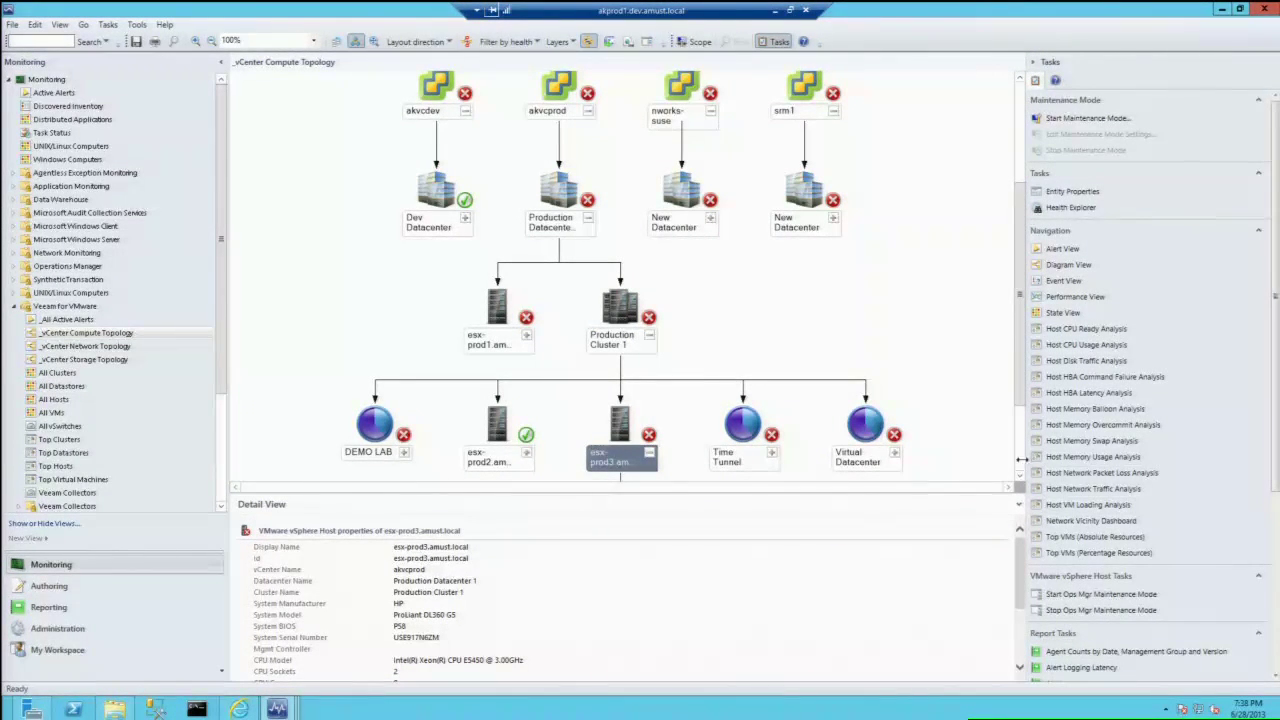
pyautogui.scroll(-3, 1020, 458)
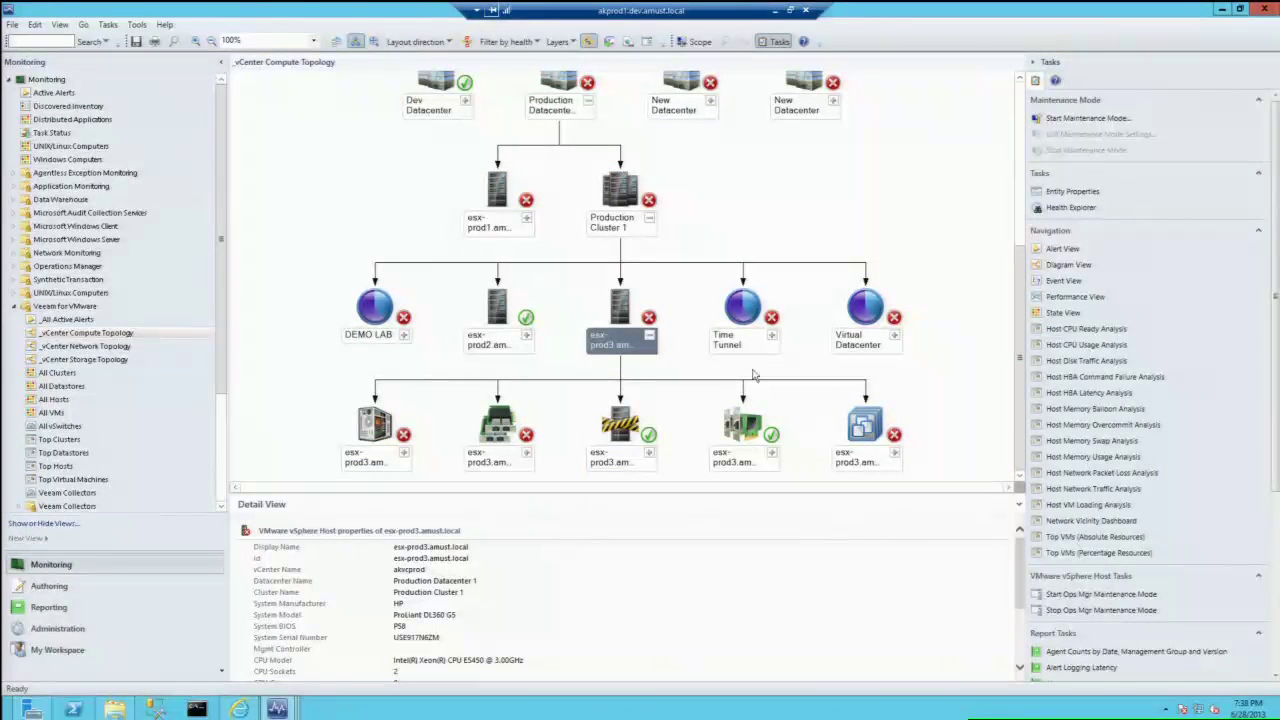
# - Inspect the hardware sensors, HBAs, maintenance mode sync and NICs of esx-prod3, collapsing each expanded branch again
pyautogui.click(402, 452)
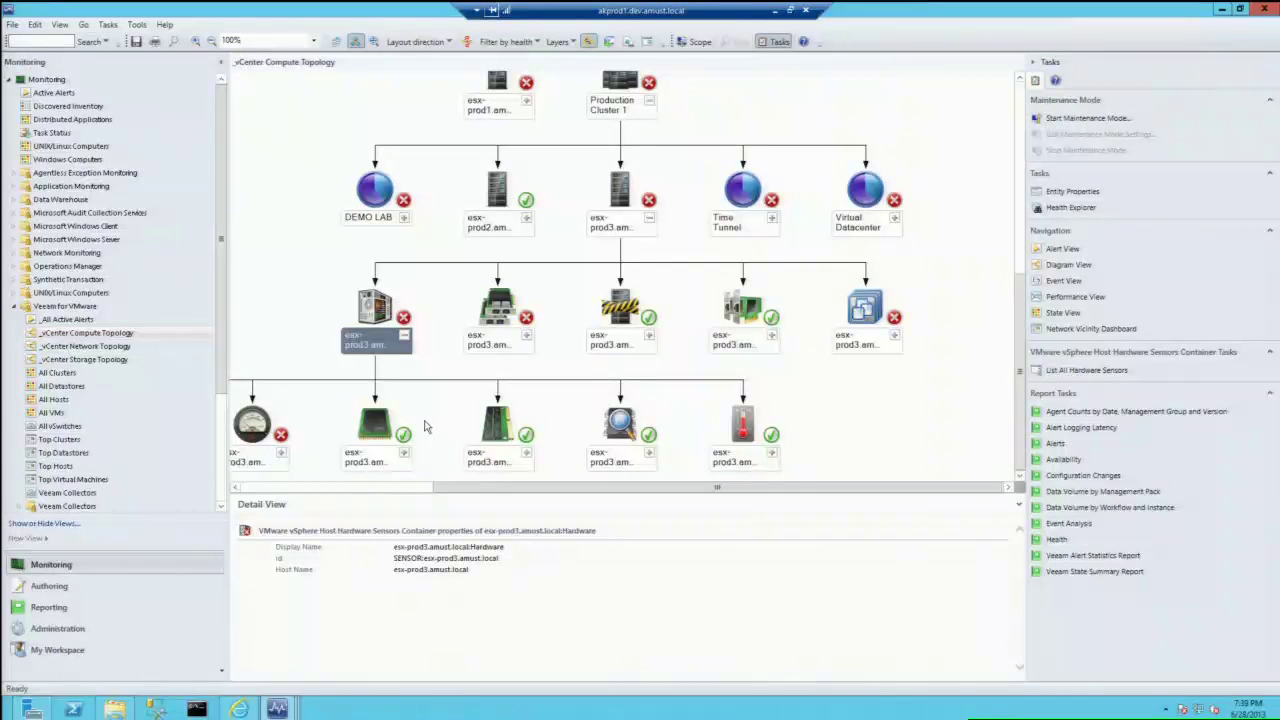
pyautogui.click(404, 336)
pyautogui.click(527, 336)
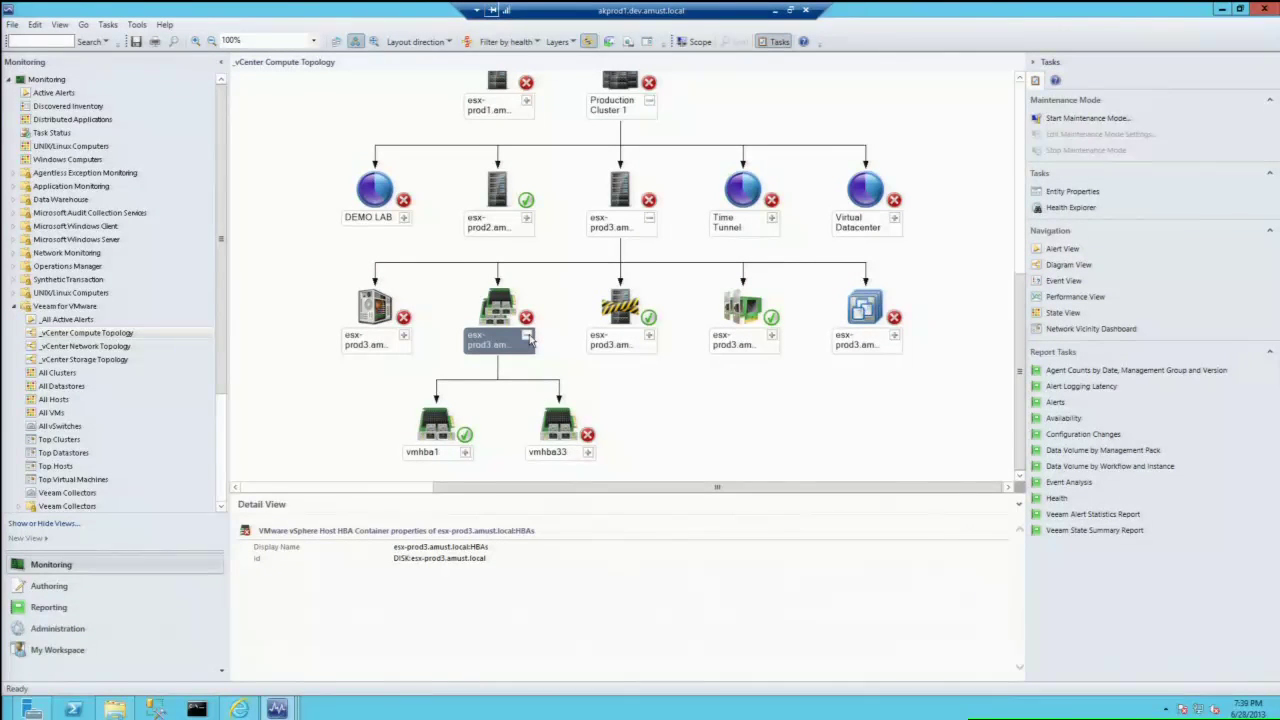
pyautogui.click(528, 337)
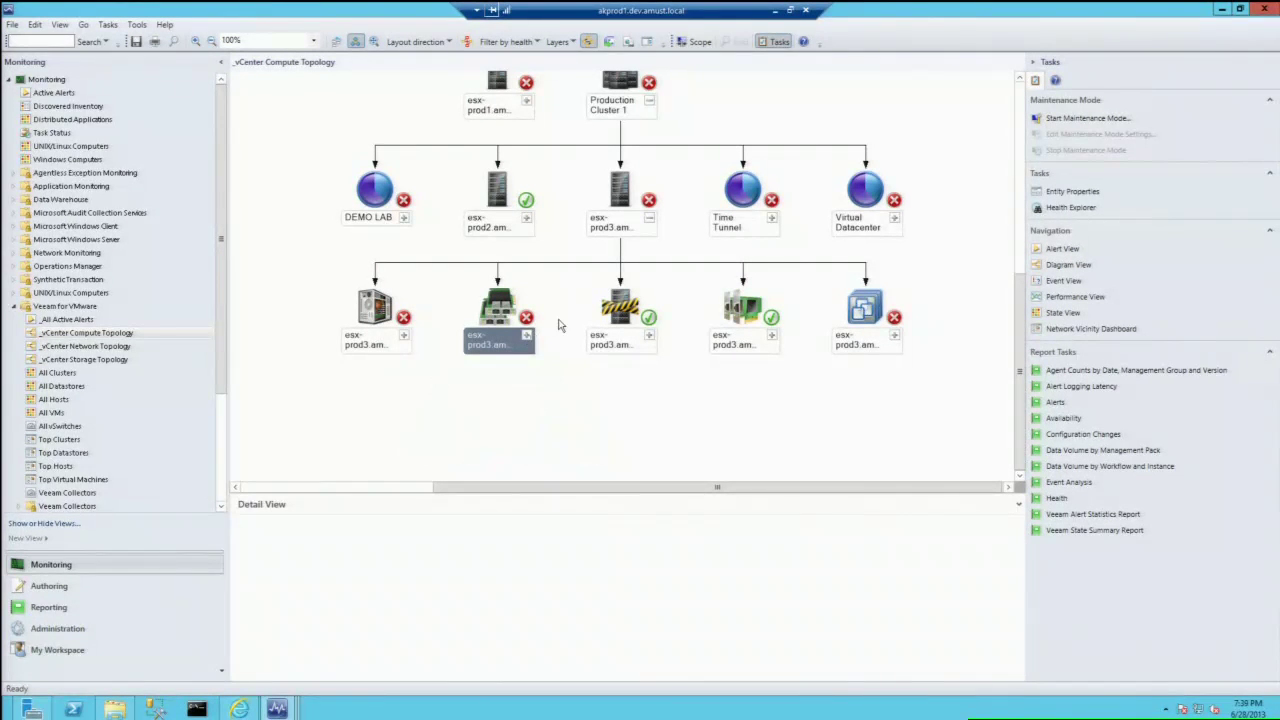
pyautogui.click(632, 316)
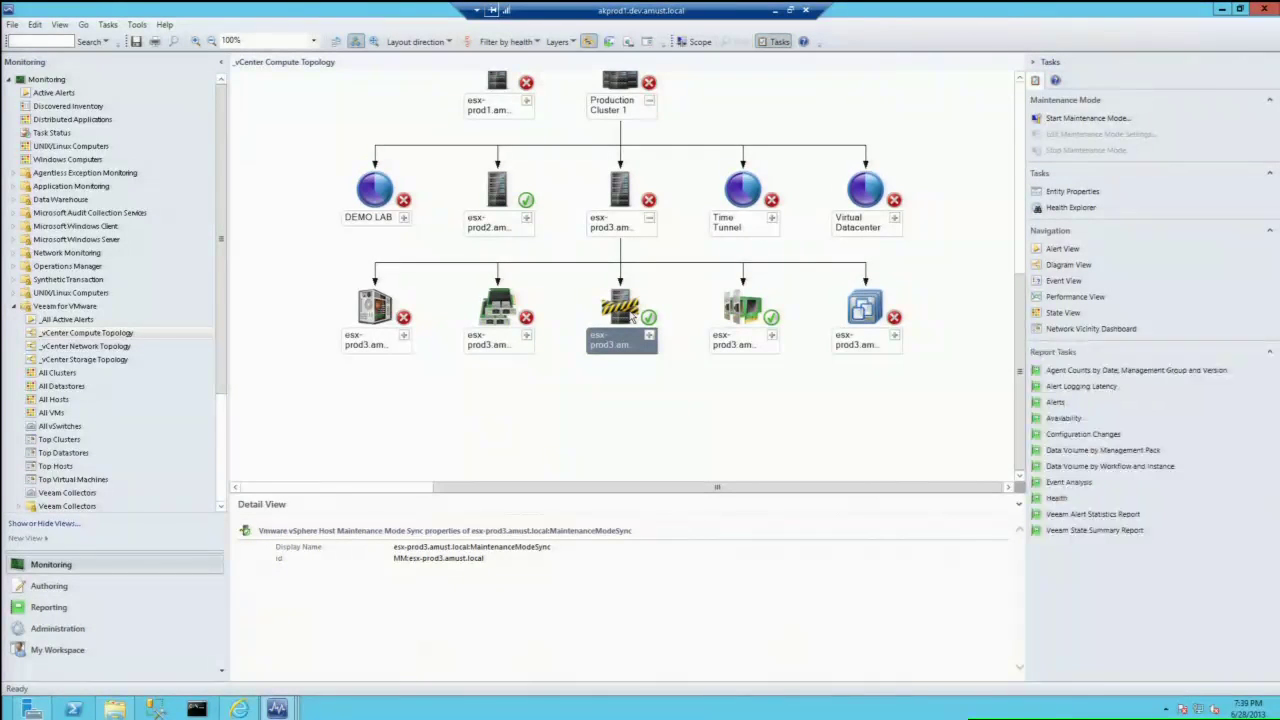
pyautogui.click(773, 336)
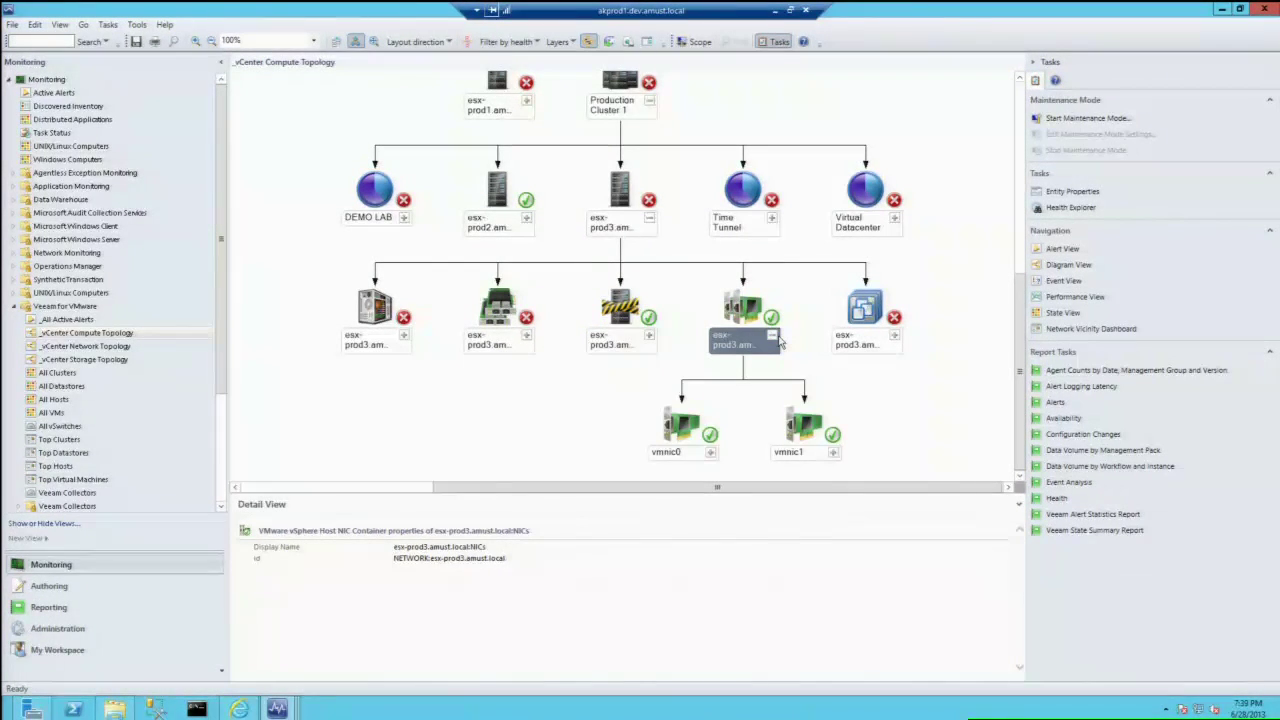
pyautogui.click(772, 336)
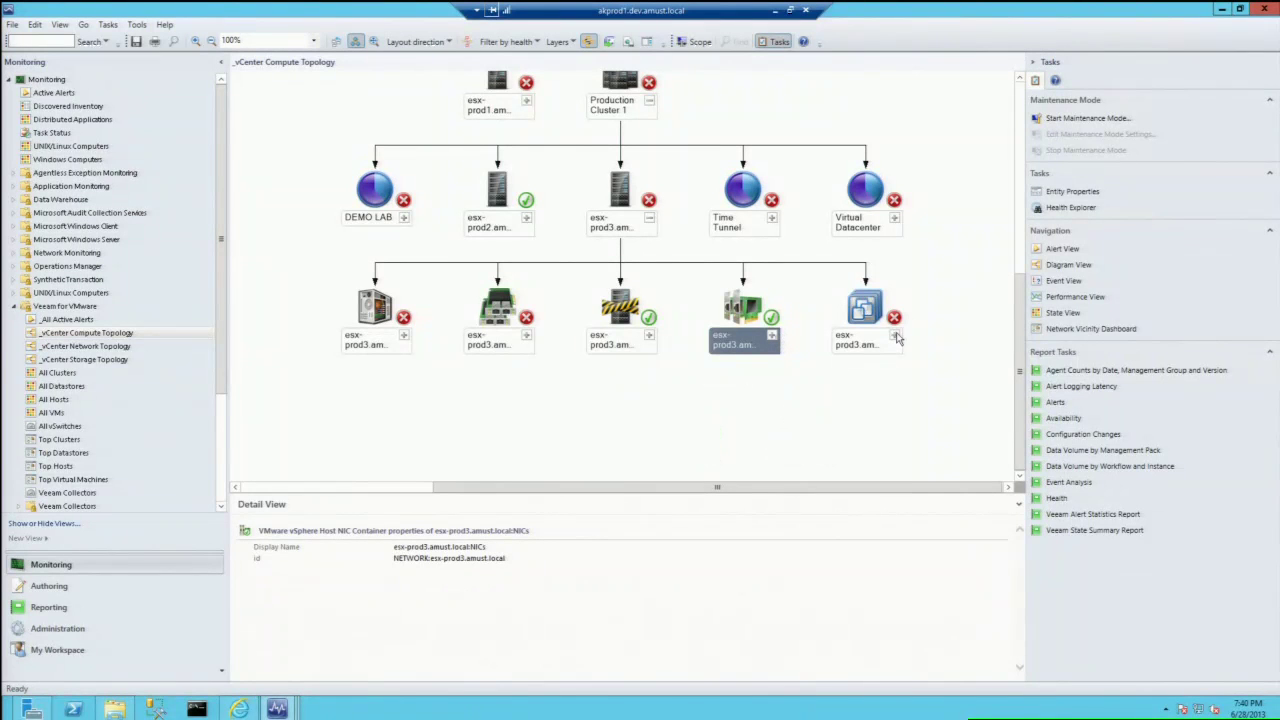
# - Expand the VM container of esx-prod3 and examine the properties of virtual machine akMP-1
pyautogui.click(895, 335)
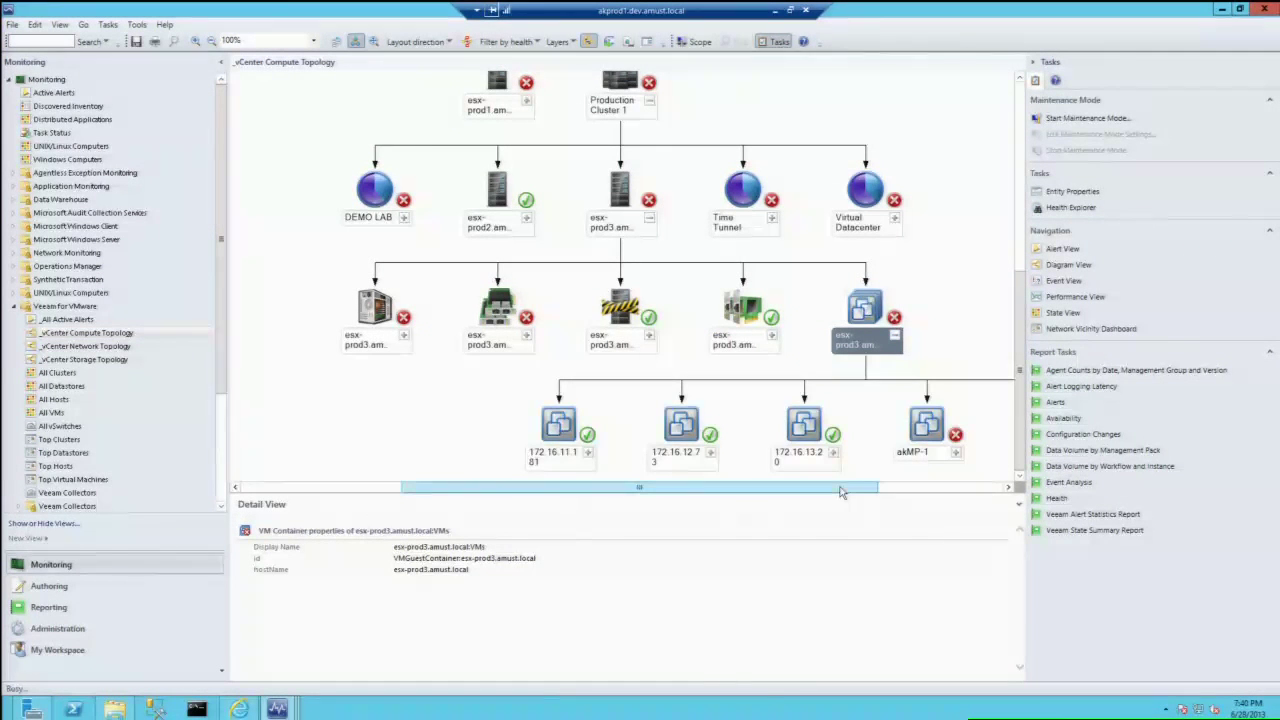
pyautogui.moveTo(840, 492); pyautogui.dragTo(990, 488)
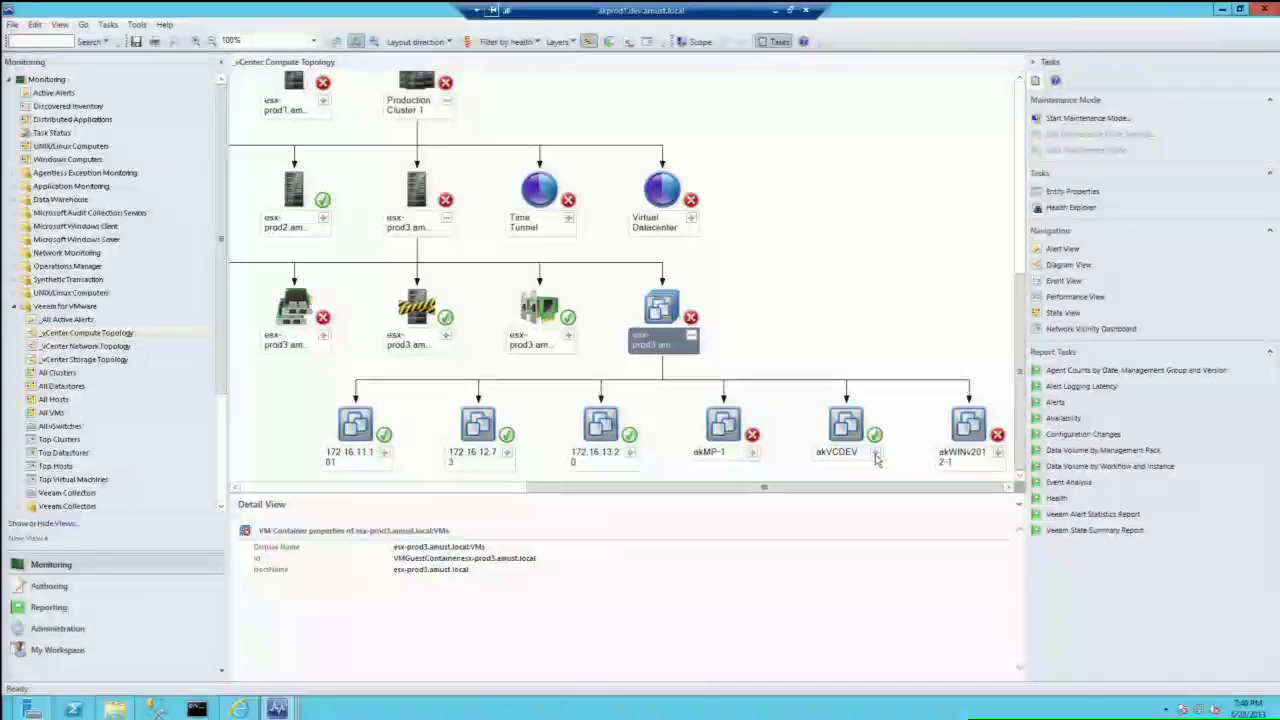
pyautogui.click(878, 455)
pyautogui.click(754, 457)
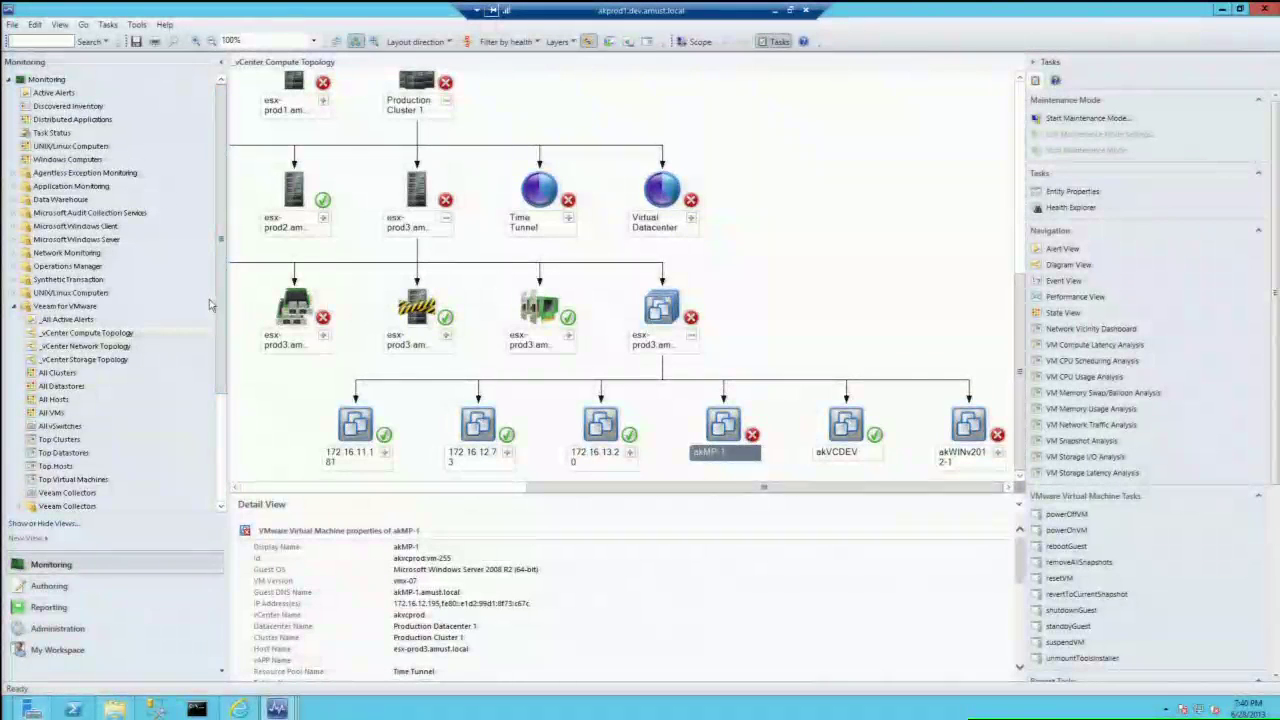
# - Open the vCenter Storage Topology and expand Production Datacenter 1 down to the virtual machines on the PROD-200GB datastore
pyautogui.click(113, 360)
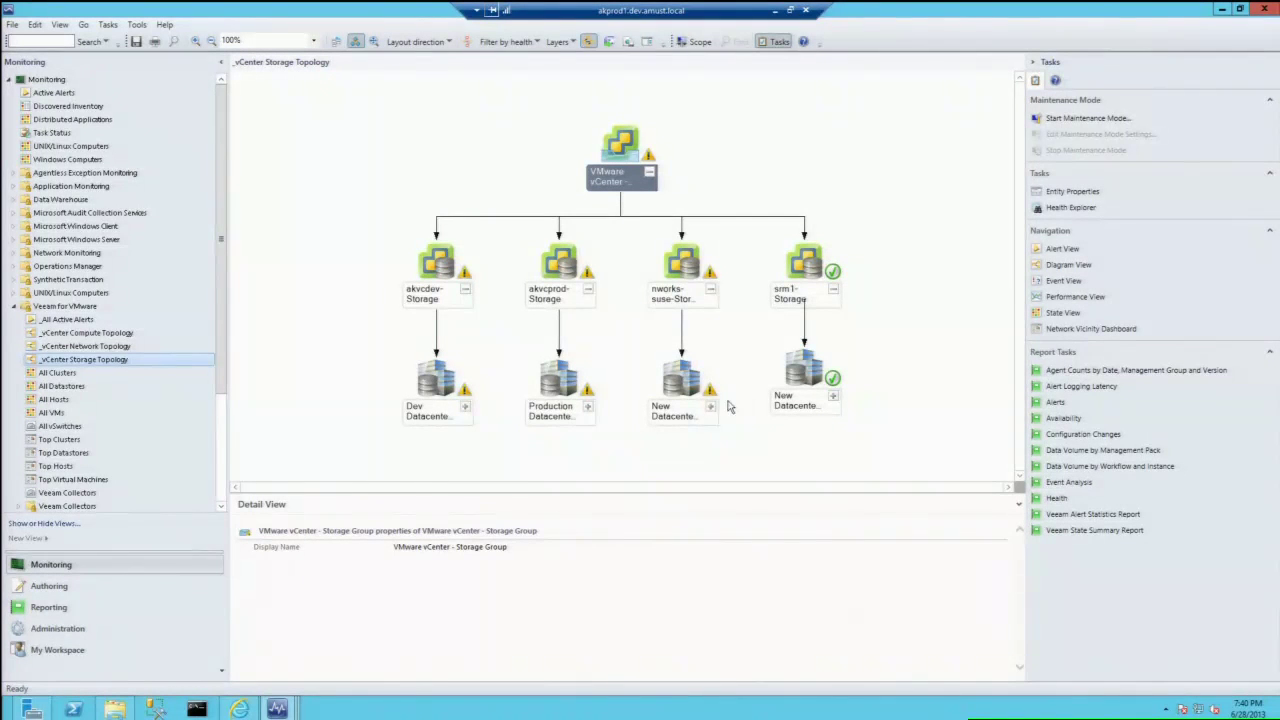
pyautogui.click(590, 410)
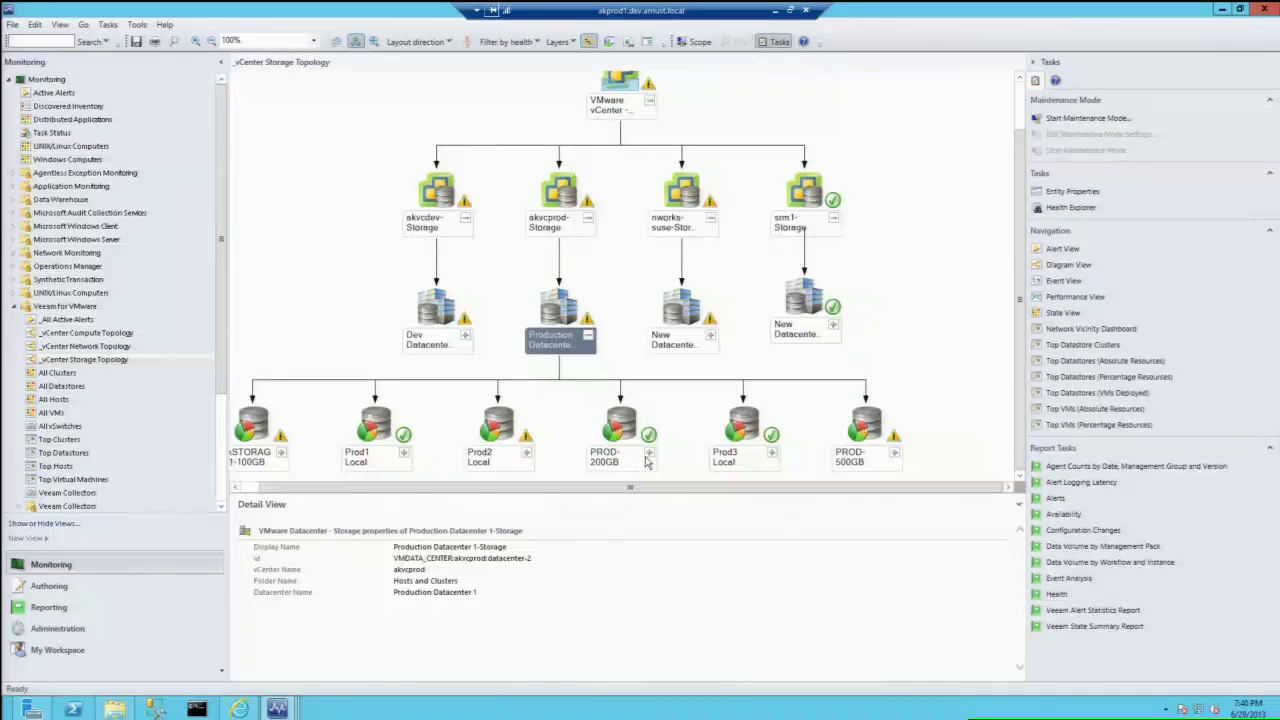
pyautogui.click(648, 455)
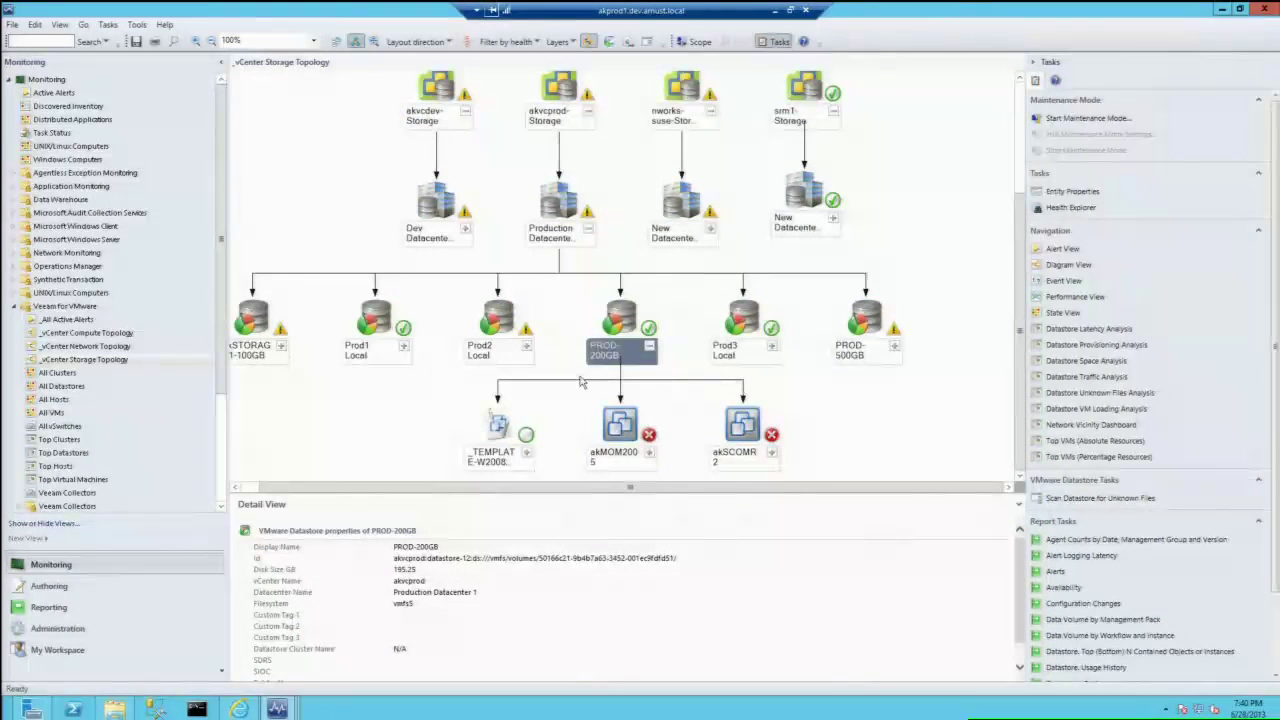
# - View the Datastore Traffic Analysis dashboard for Prod1 Local, close it, and open the same dashboard for Prod2 Local
pyautogui.click(377, 338)
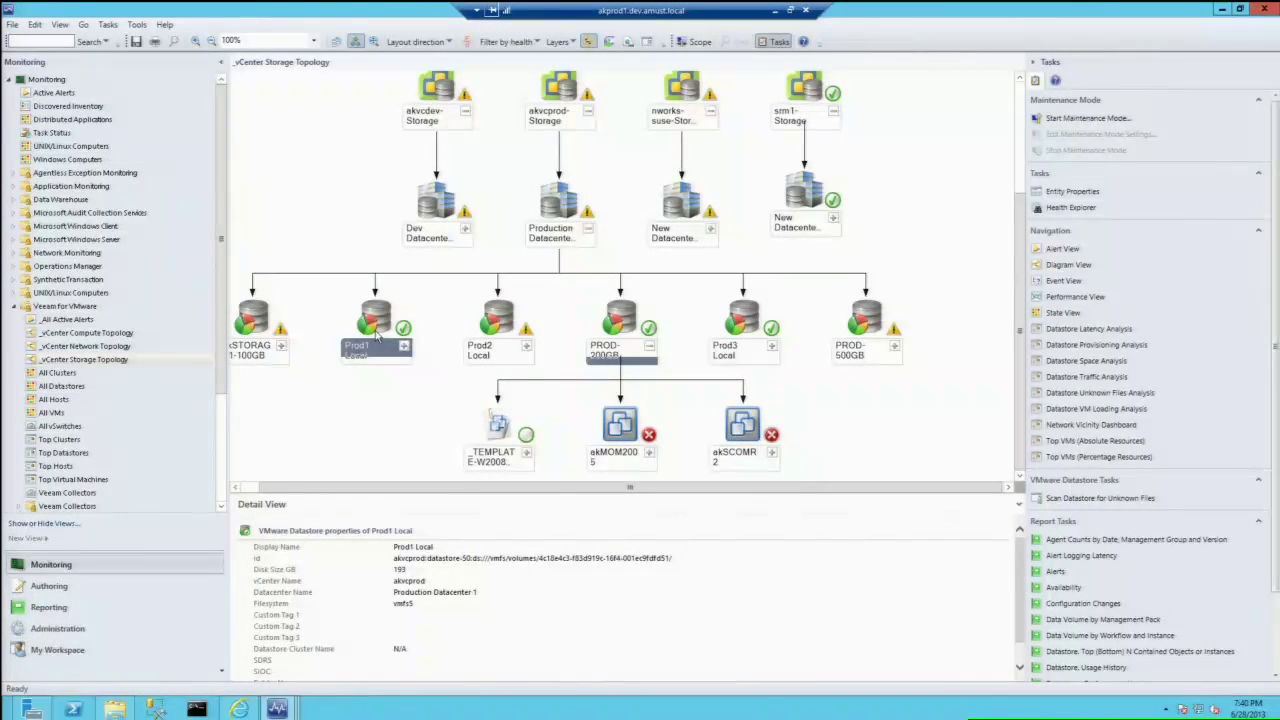
pyautogui.click(1100, 383)
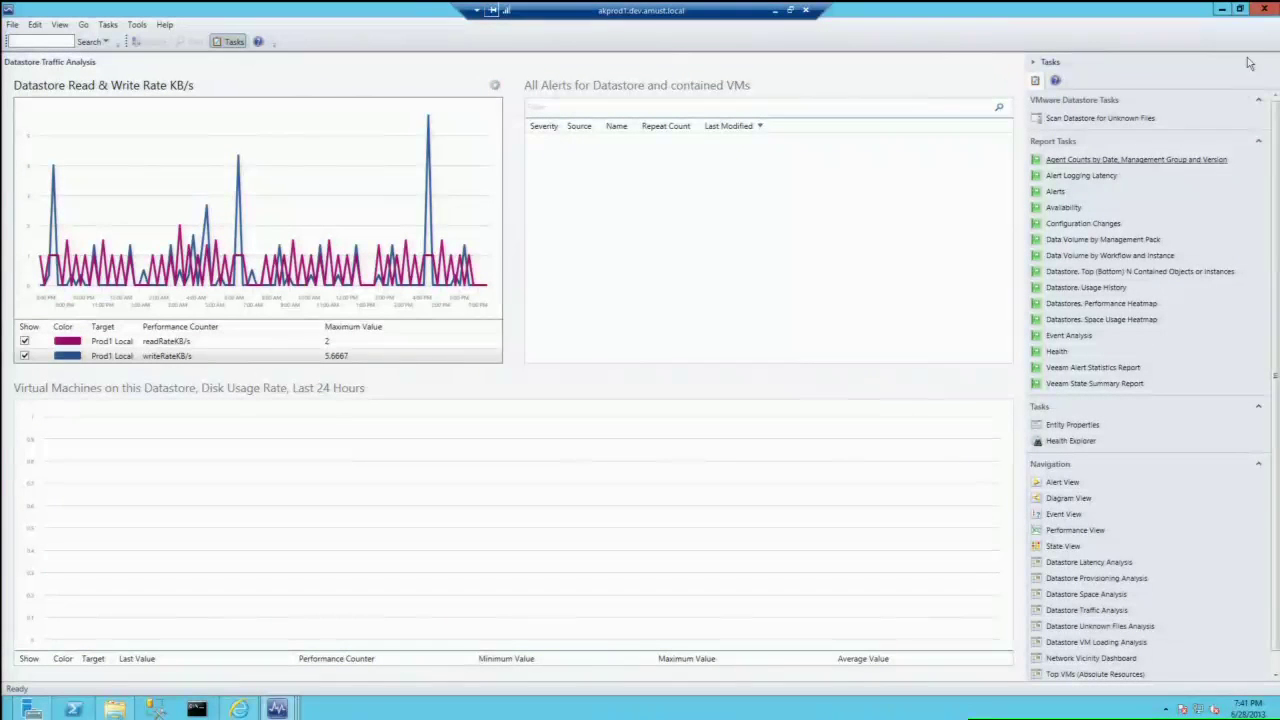
pyautogui.click(1265, 10)
pyautogui.click(650, 346)
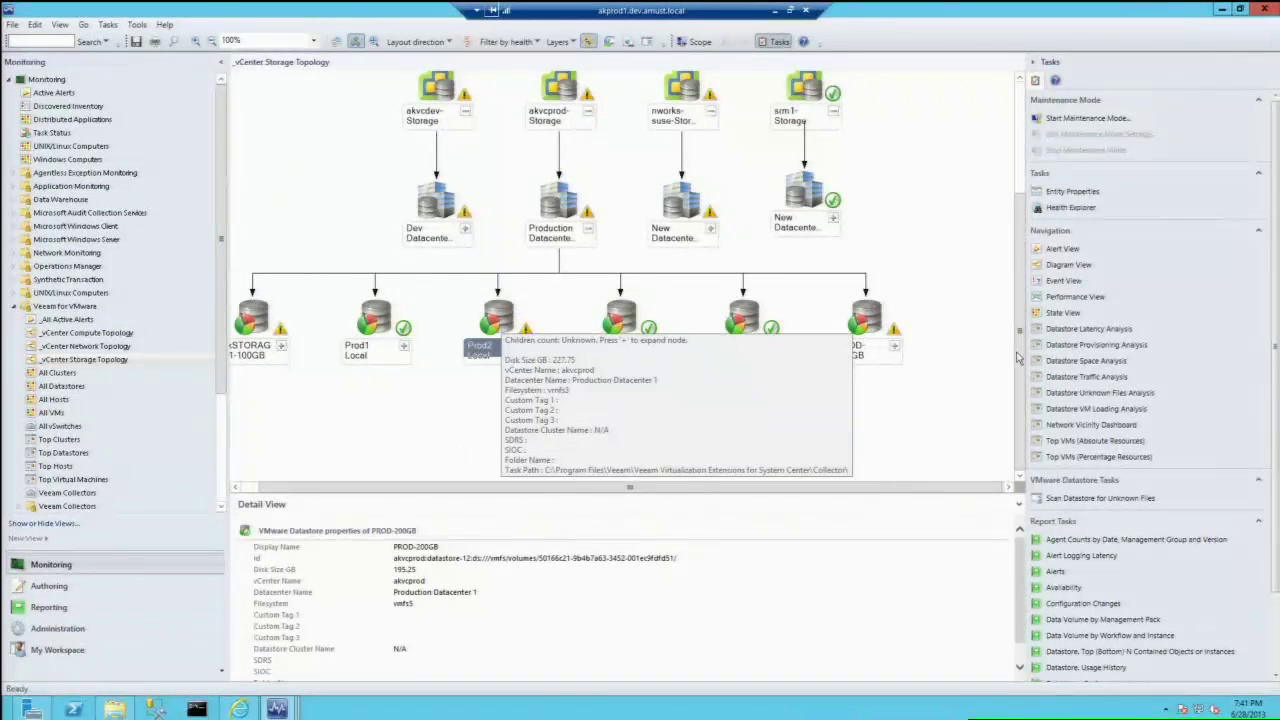
pyautogui.click(1079, 377)
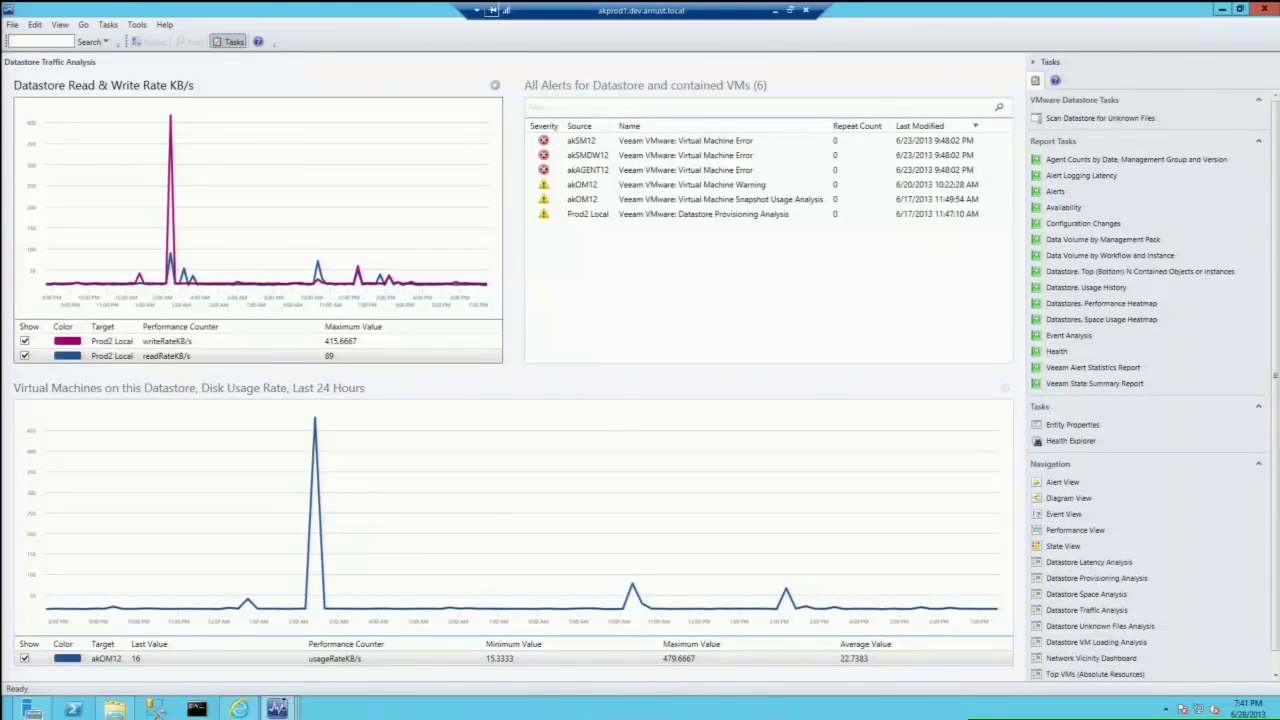
# - Return to the vCenter Storage Topology window, open Veeam's All Active Alerts view and show the esx-main4 vSphere Host Kernel Latency Analysis alert details
pyautogui.moveTo(279, 709)
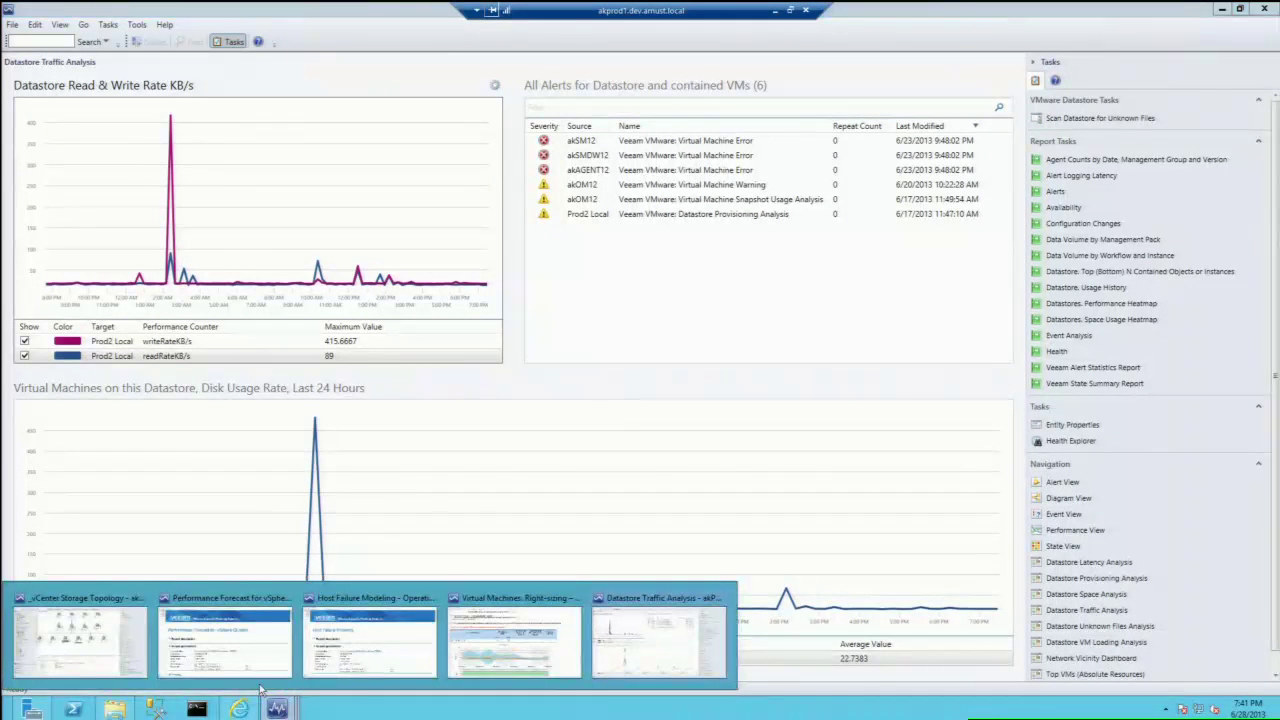
pyautogui.click(80, 643)
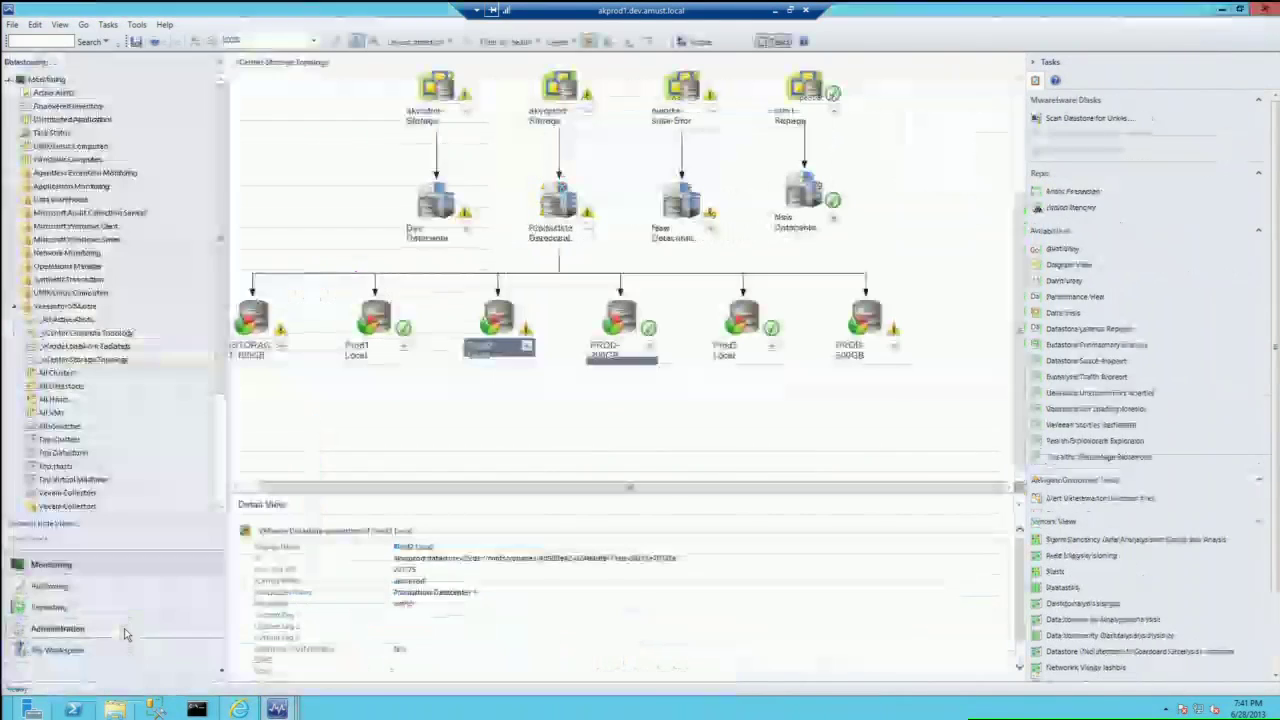
pyautogui.click(68, 320)
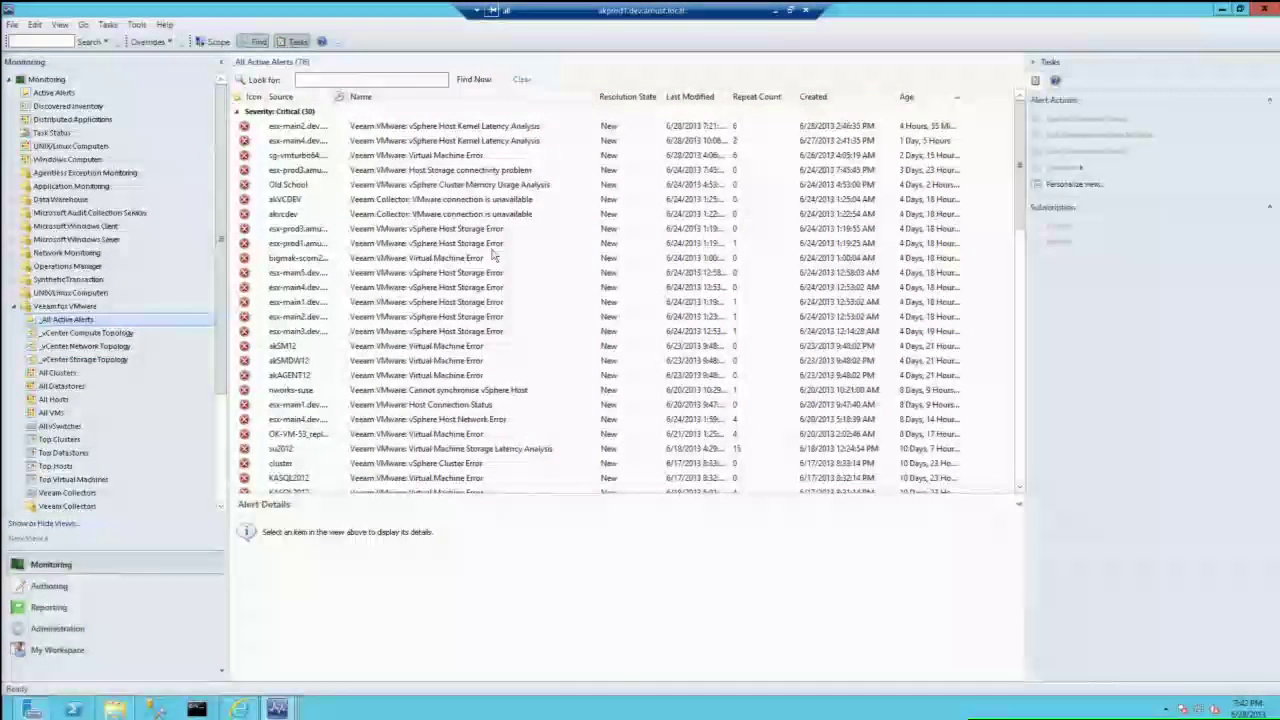
pyautogui.click(498, 142)
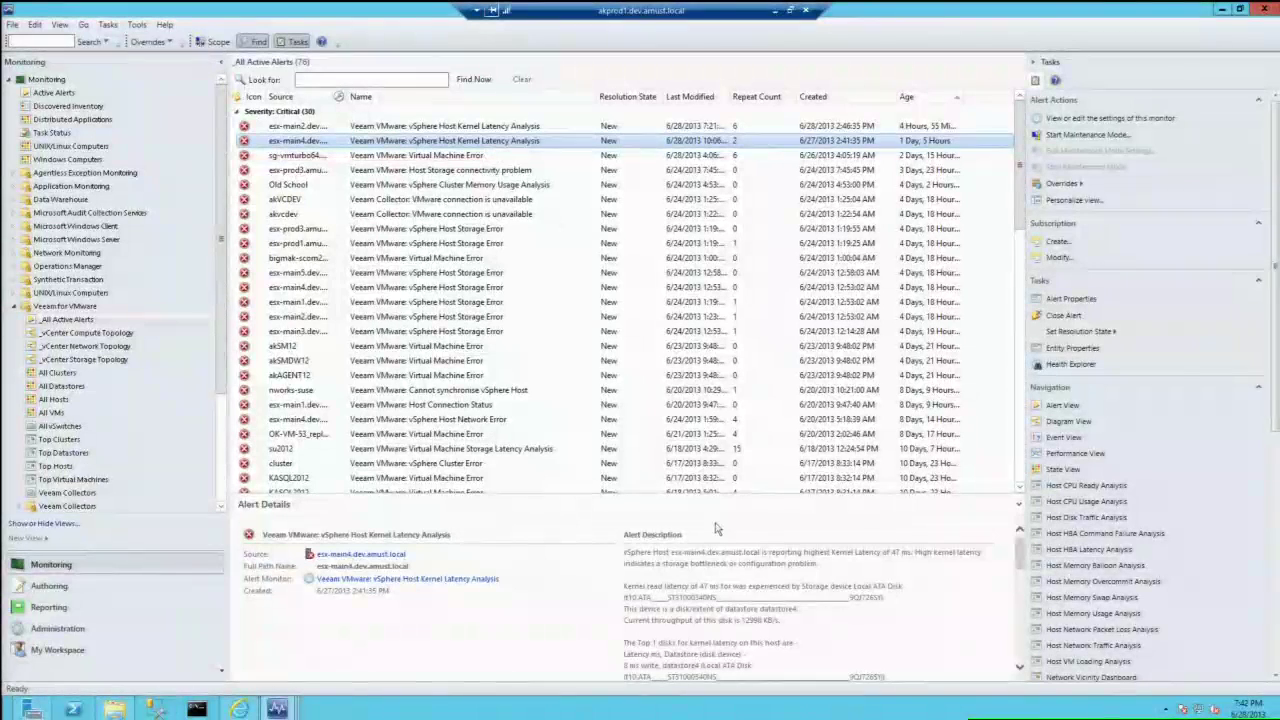
# - Read the esx-main4 kernel latency alert description down to the listed disks, and open the host's Host Disk Traffic Analysis dashboard
pyautogui.doubleClick(896, 552)
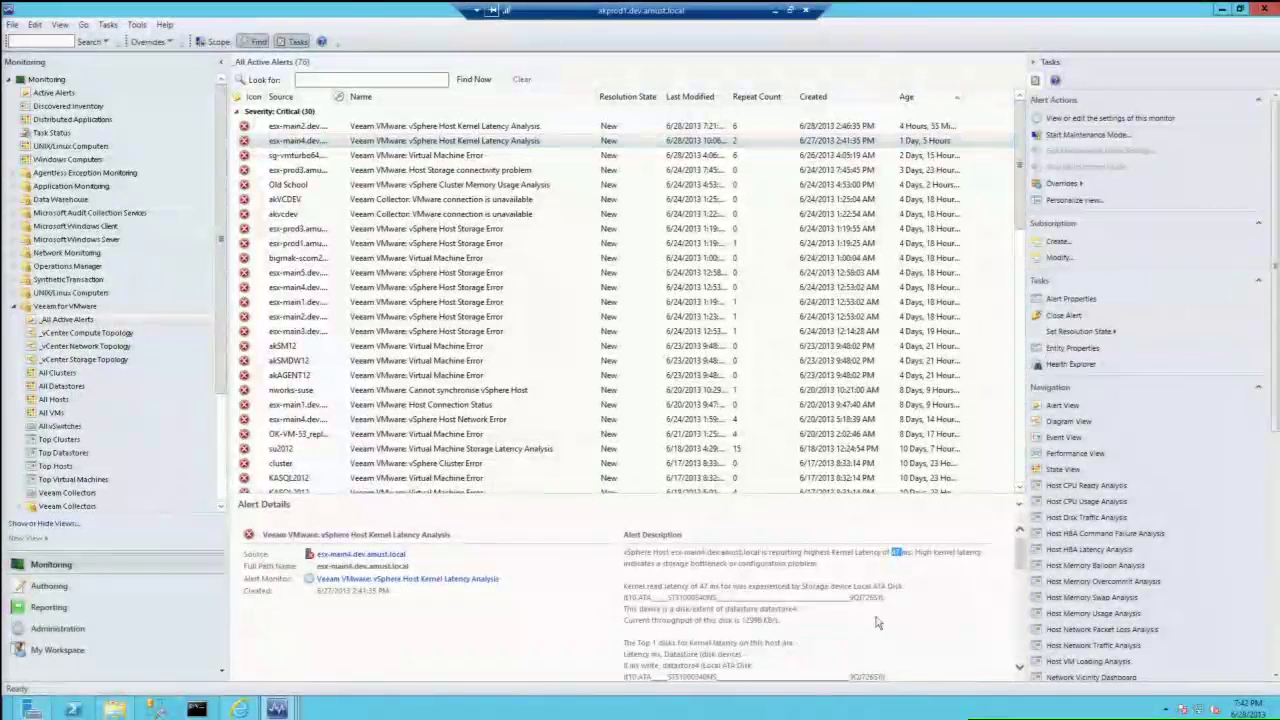
pyautogui.scroll(-1, 876, 622)
pyautogui.scroll(-1, 876, 622)
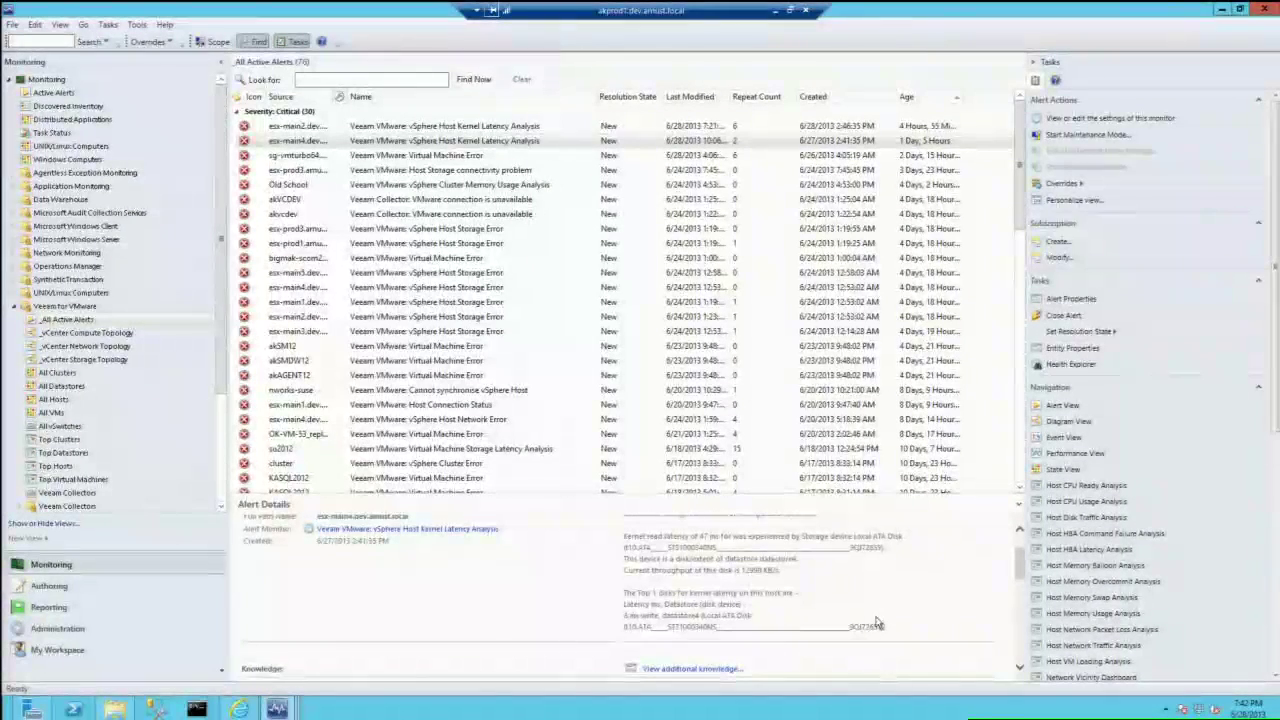
pyautogui.click(1108, 518)
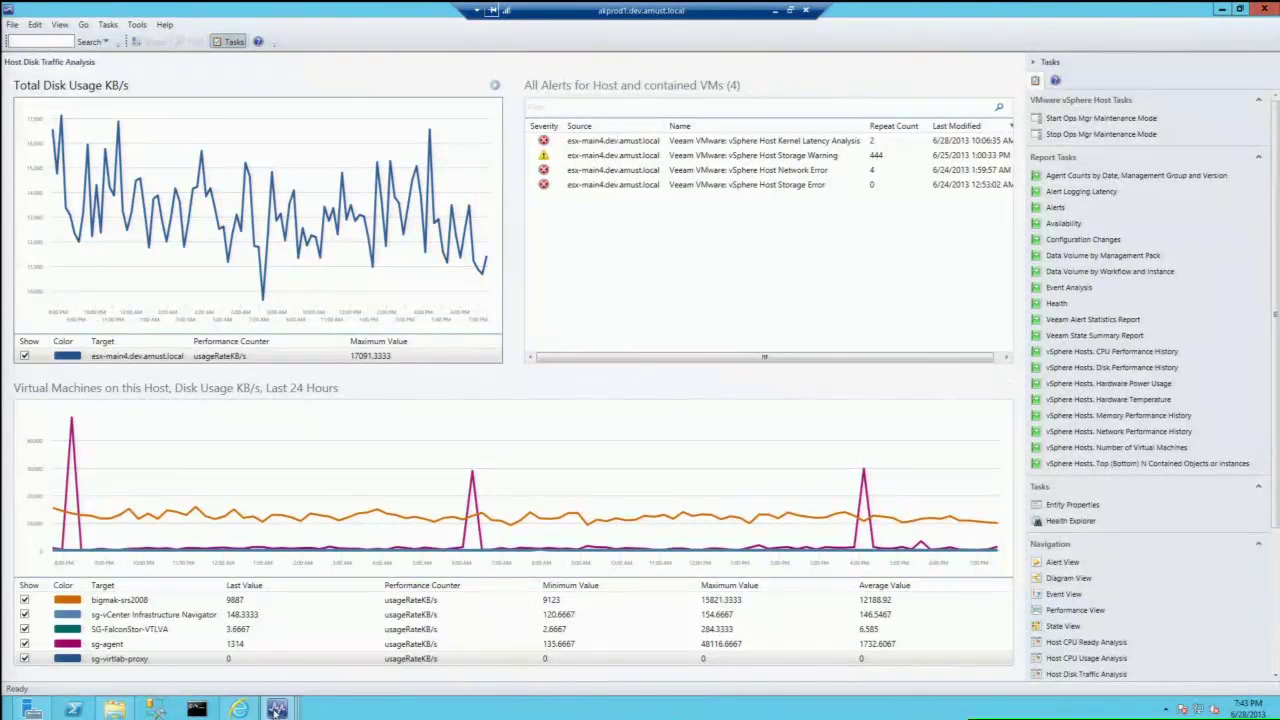
# - Switch to the Performance Forecast for vSphere Clusters report and review its analysis and recommendations tables
pyautogui.moveTo(277, 710)
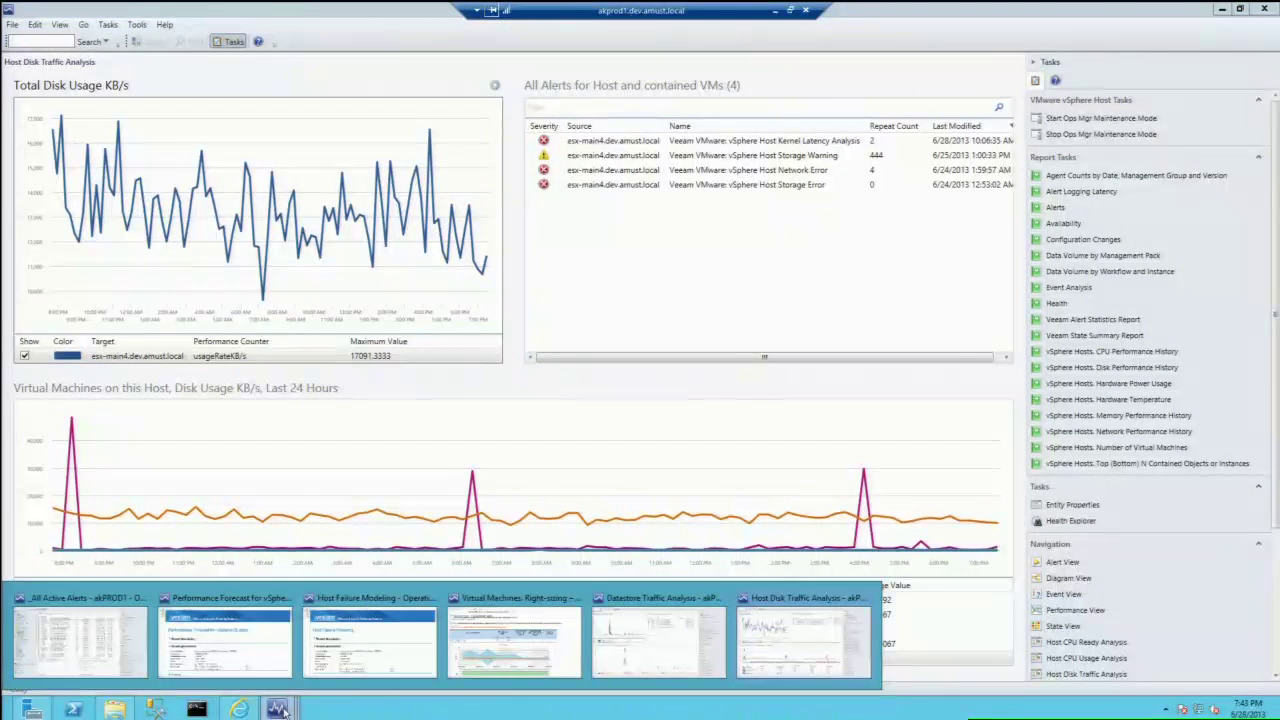
pyautogui.moveTo(357, 662)
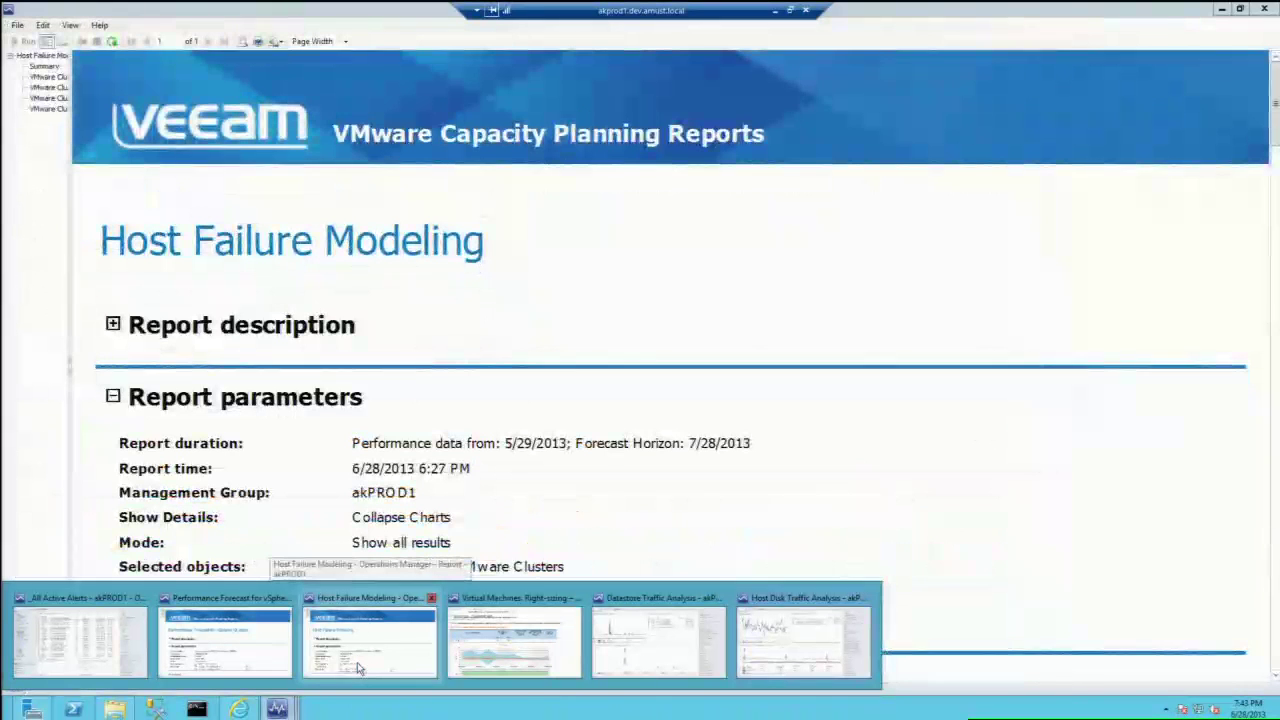
pyautogui.moveTo(239, 648)
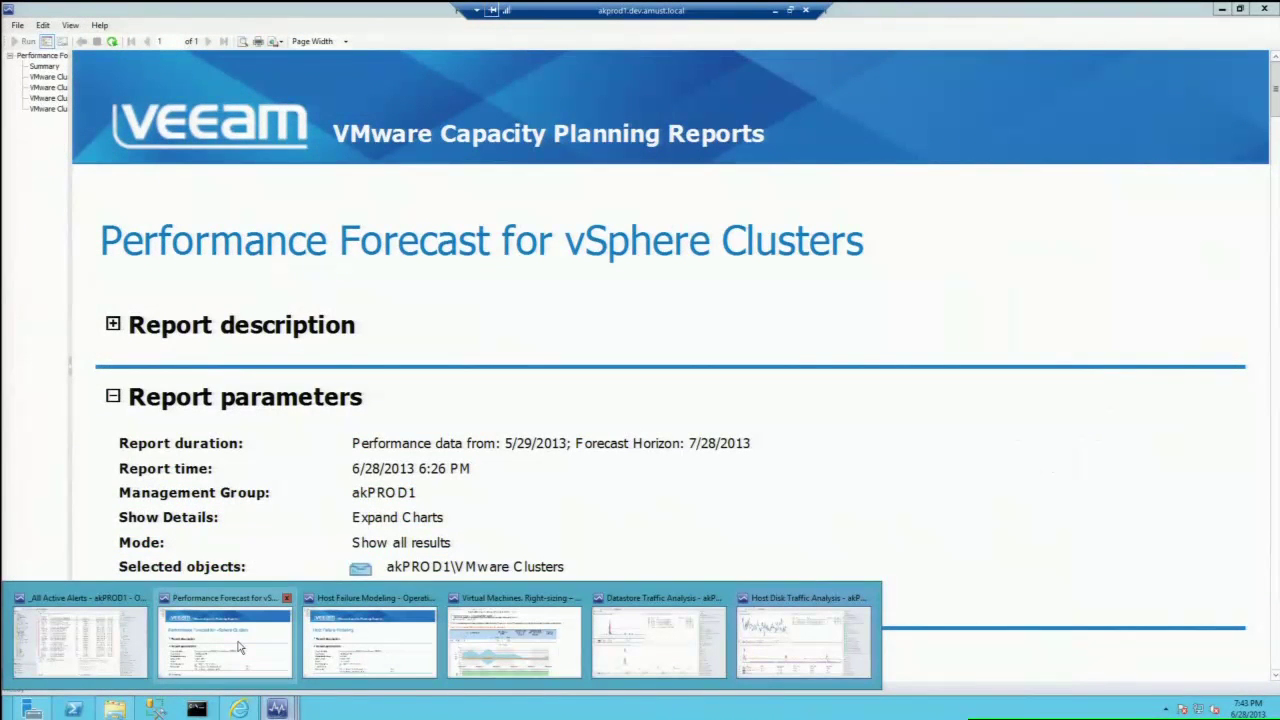
pyautogui.click(239, 648)
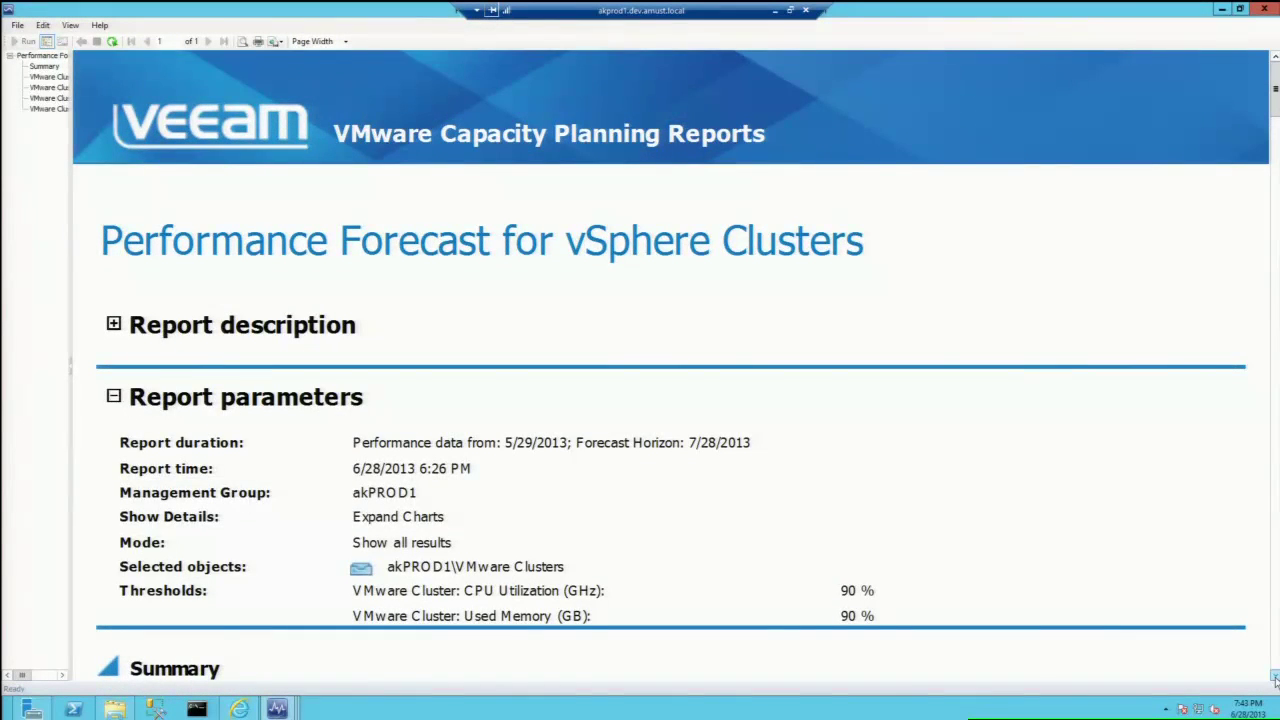
pyautogui.scroll(-10, 1275, 678)
pyautogui.scroll(-5, 1275, 678)
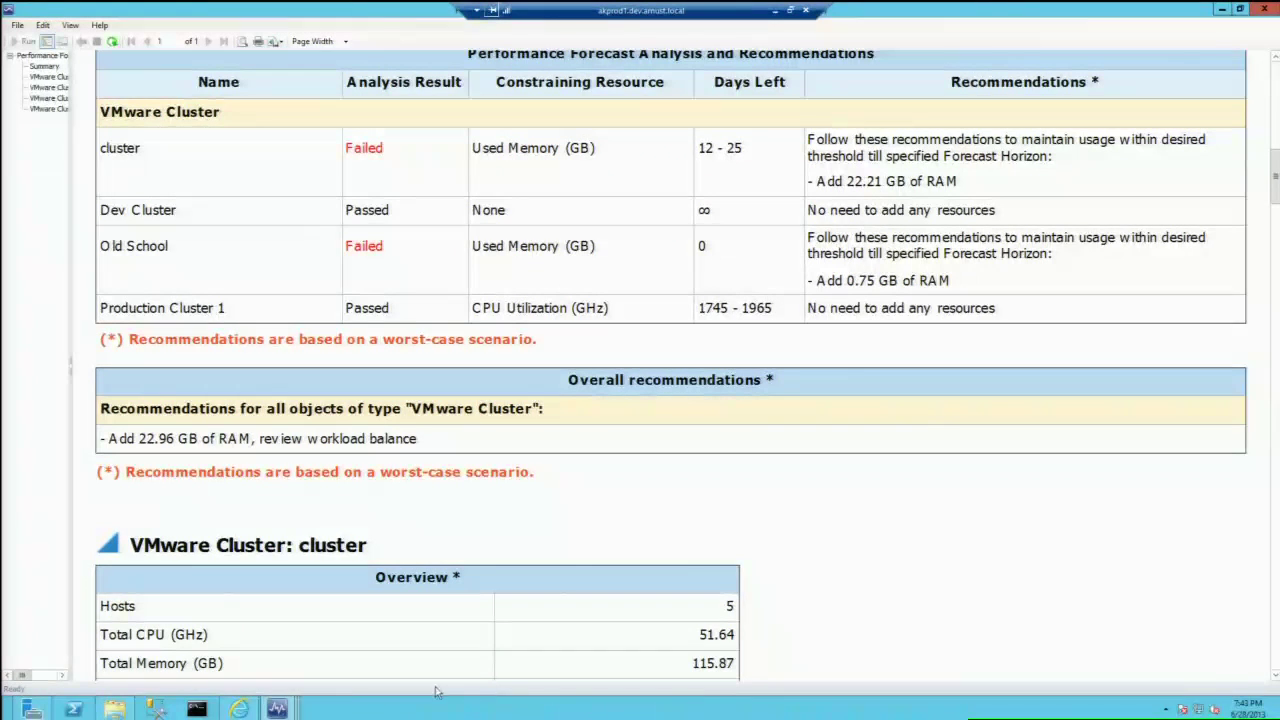
# - Examine the overview of the VMware cluster named "cluster" and its CPU Utilization forecast chart
pyautogui.click(278, 710)
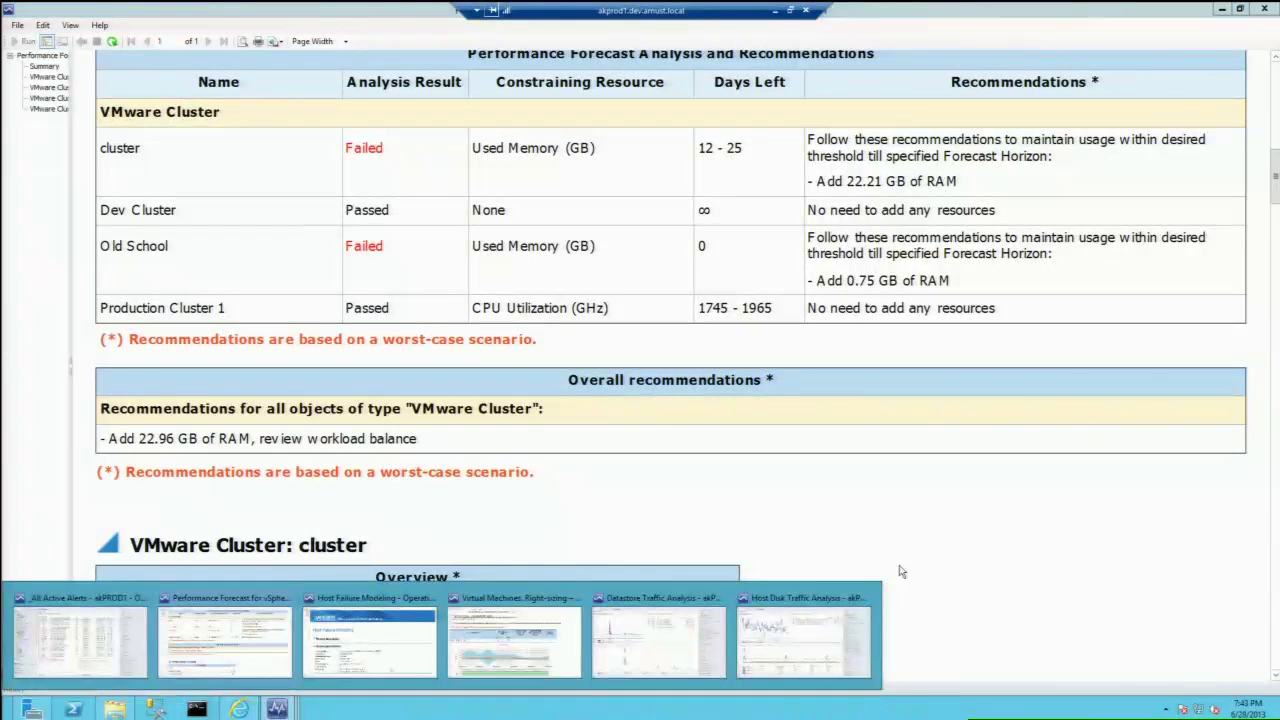
pyautogui.scroll(-6, 986, 543)
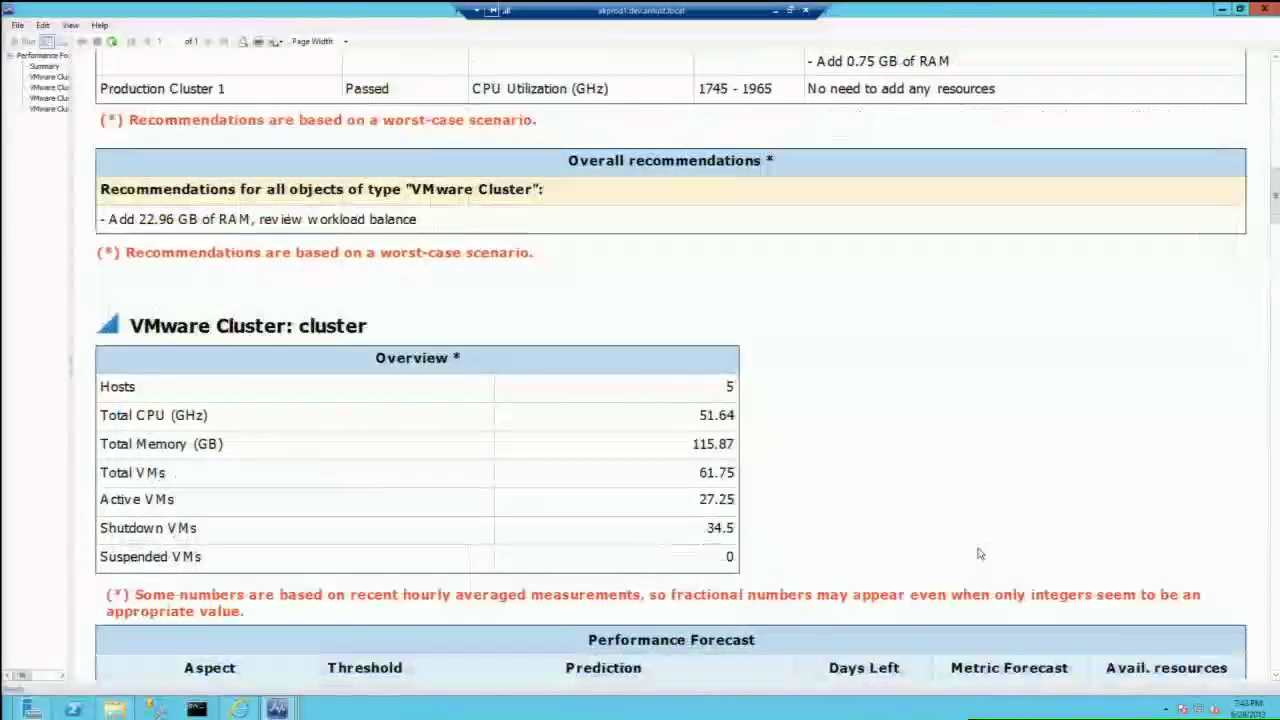
pyautogui.scroll(-6, 979, 558)
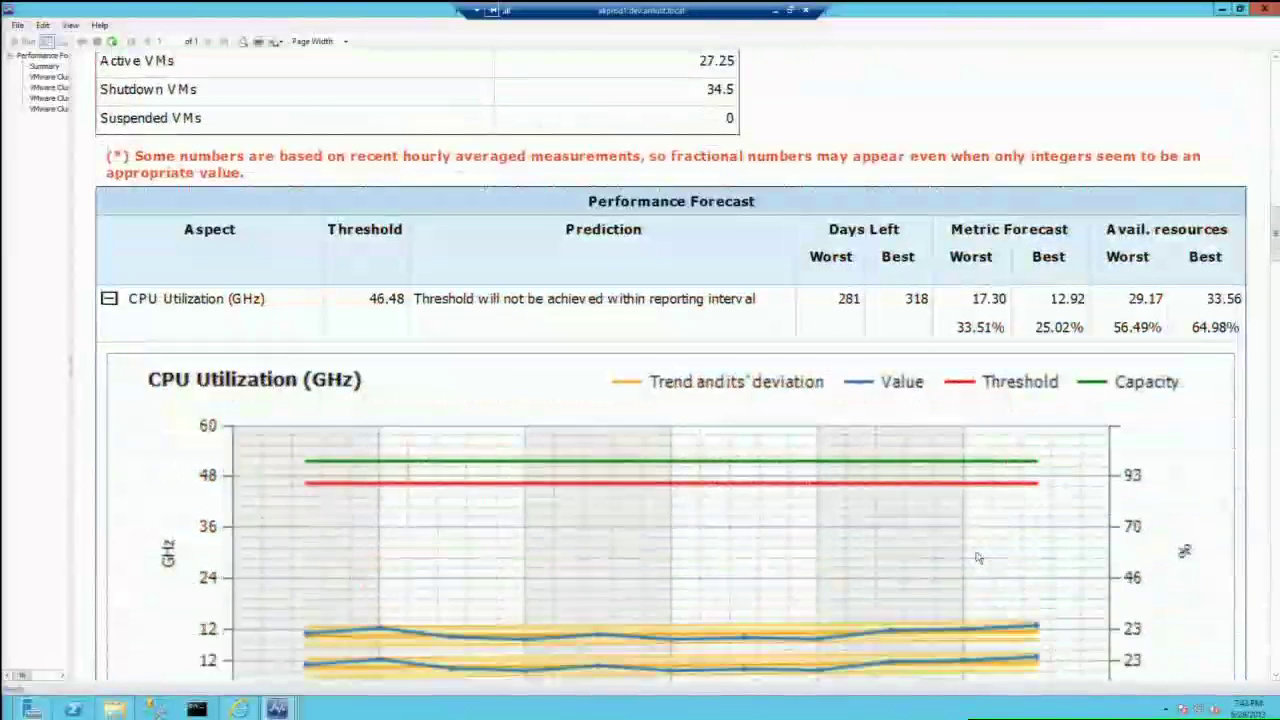
pyautogui.scroll(-1, 979, 558)
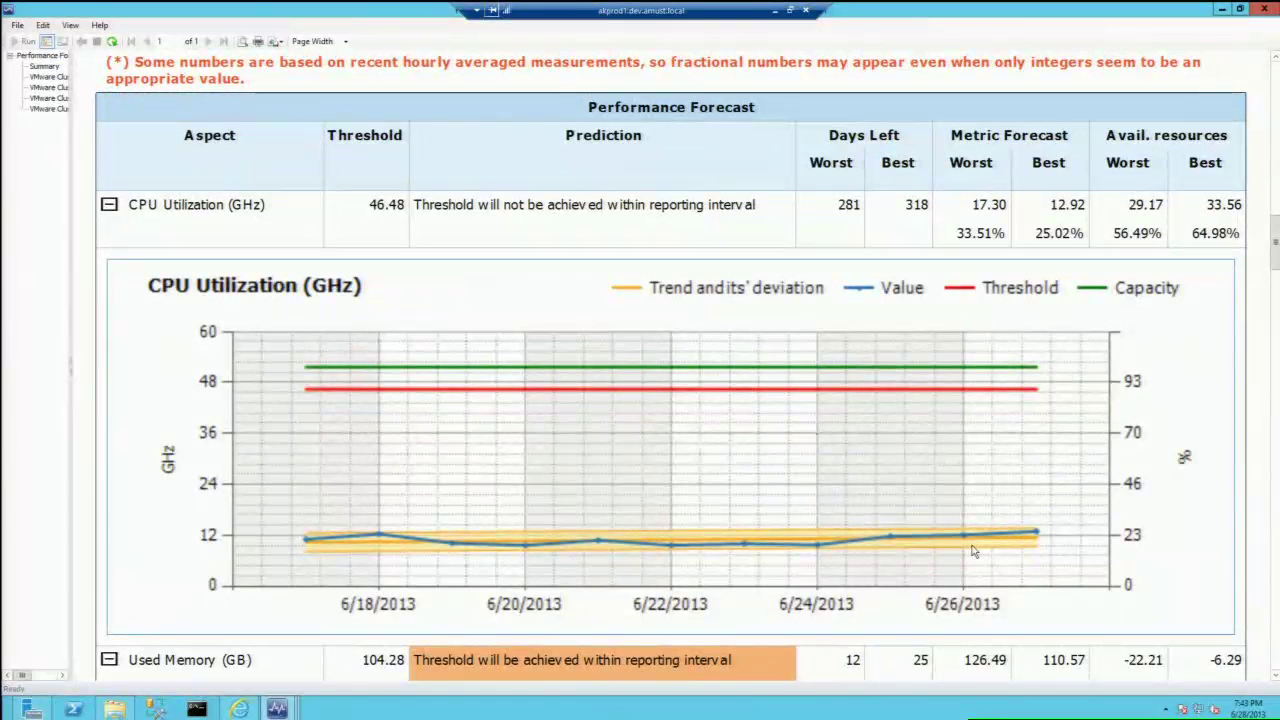
# - Switch to the Virtual Machines Right-sizing report and view the RAM analysis for VMs with oversized memory
pyautogui.moveTo(277, 708)
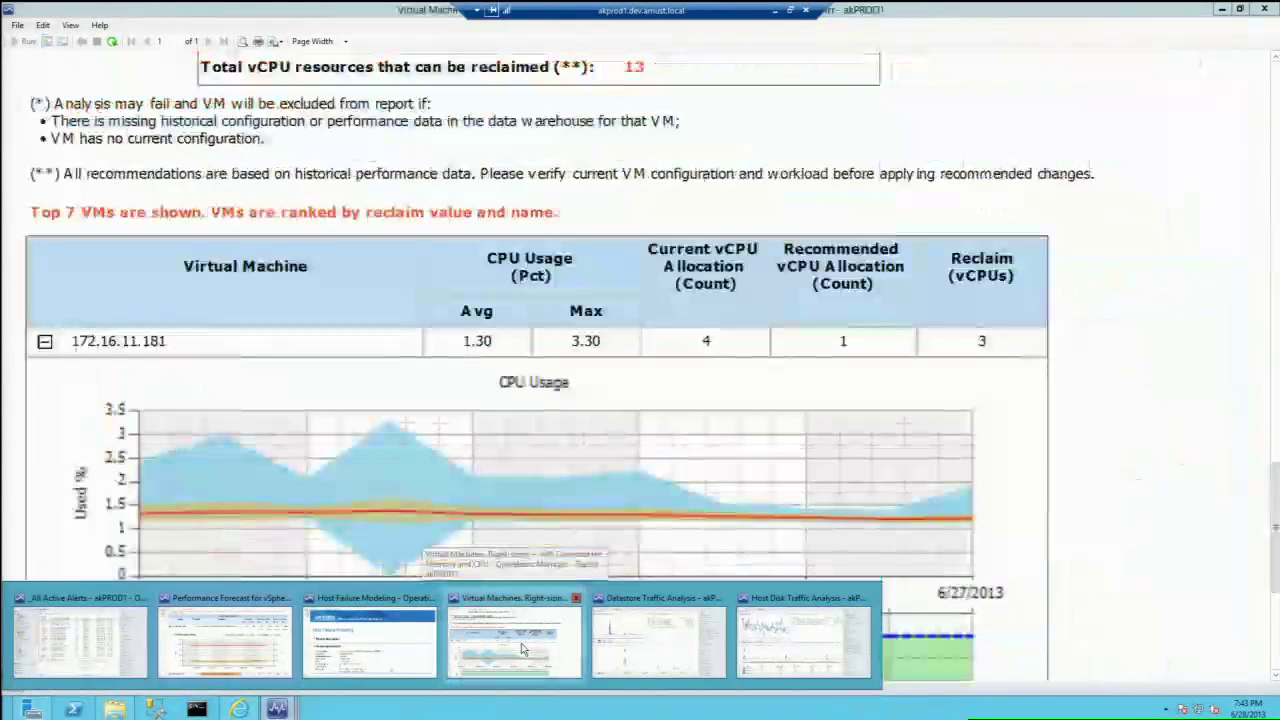
pyautogui.click(521, 643)
pyautogui.scroll(-5, 521, 648)
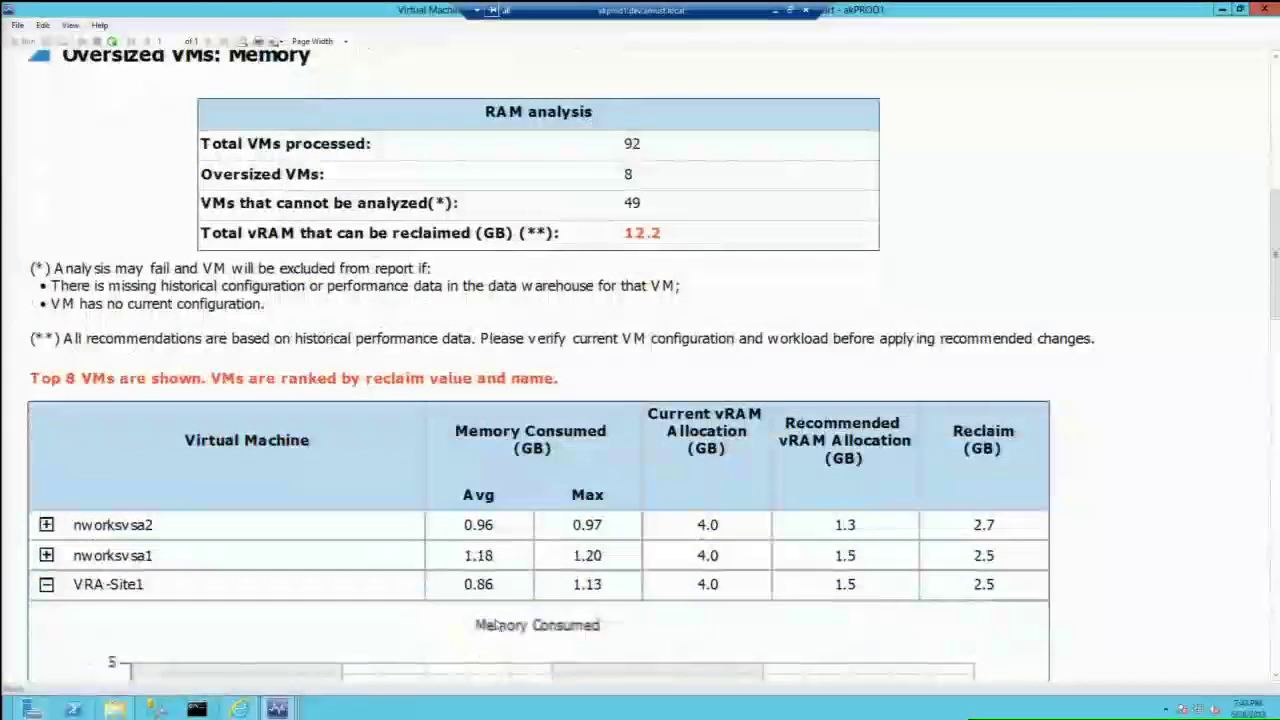